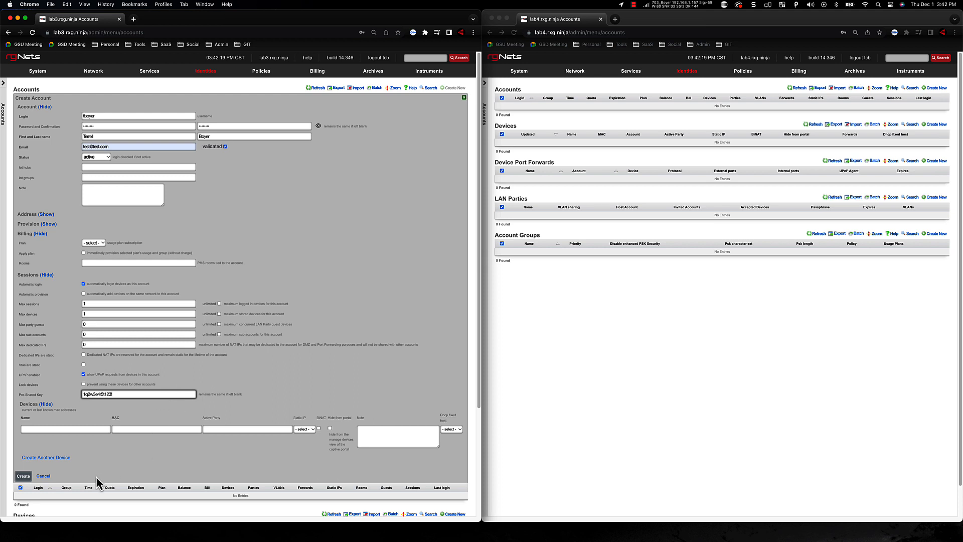
Create the filled-in account on lab3 and refresh the accounts list on lab4
click(23, 475)
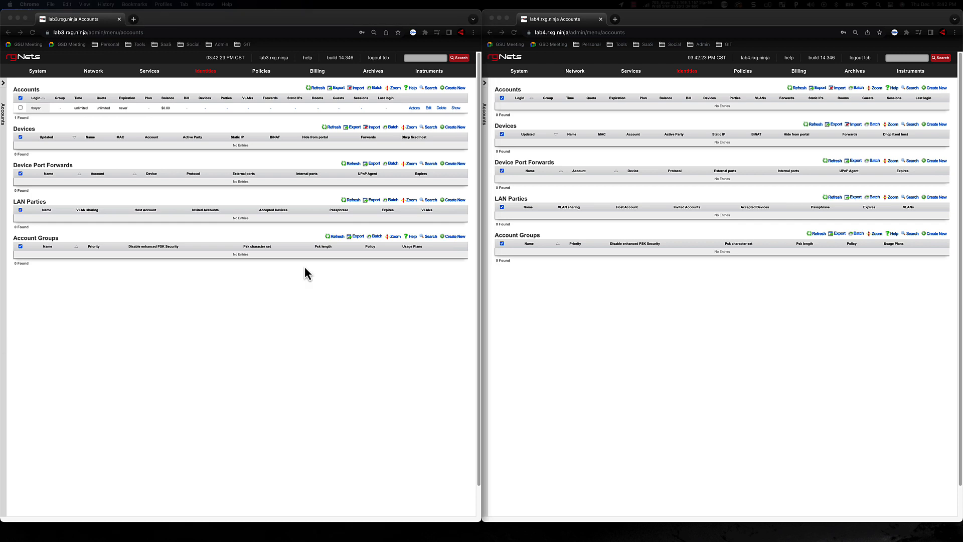
click(798, 88)
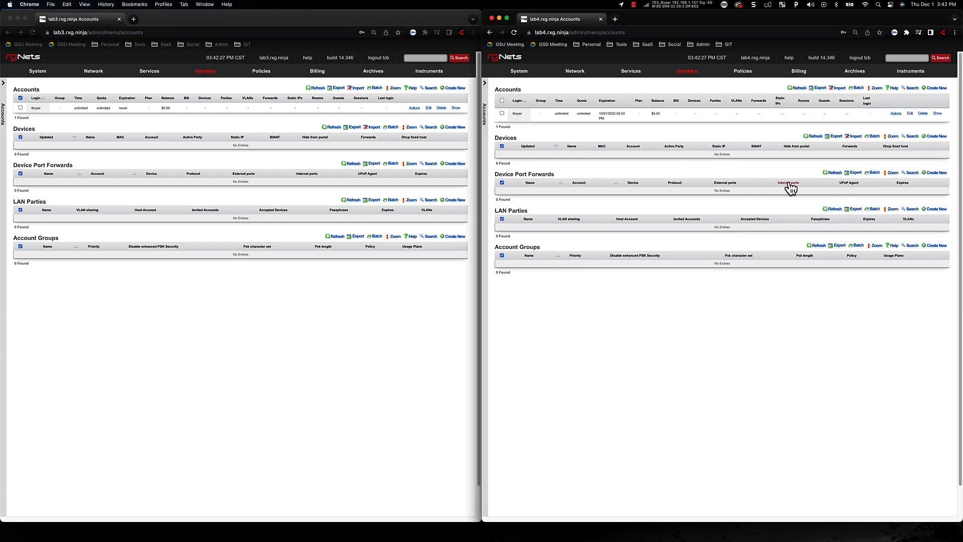
Examine the details of the synced account on lab4, including its pre-shared key and session settings, and close the record without changes
click(909, 115)
scroll(753, 245, down, 2)
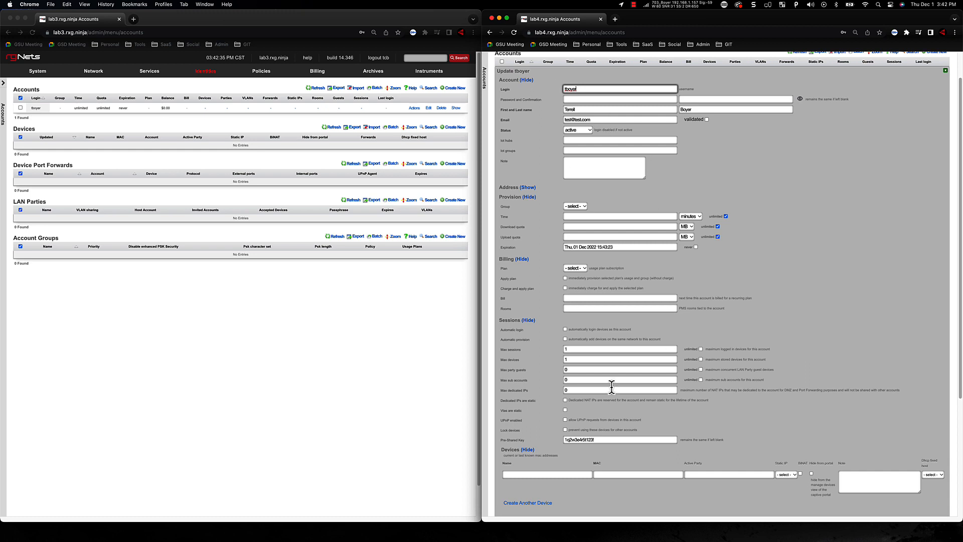
scroll(609, 387, down, 2)
click(531, 477)
mouse_move(882, 183)
Start a new account on lab4 and enter its login name, password and password confirmation
scroll(881, 183, up, 2)
click(937, 88)
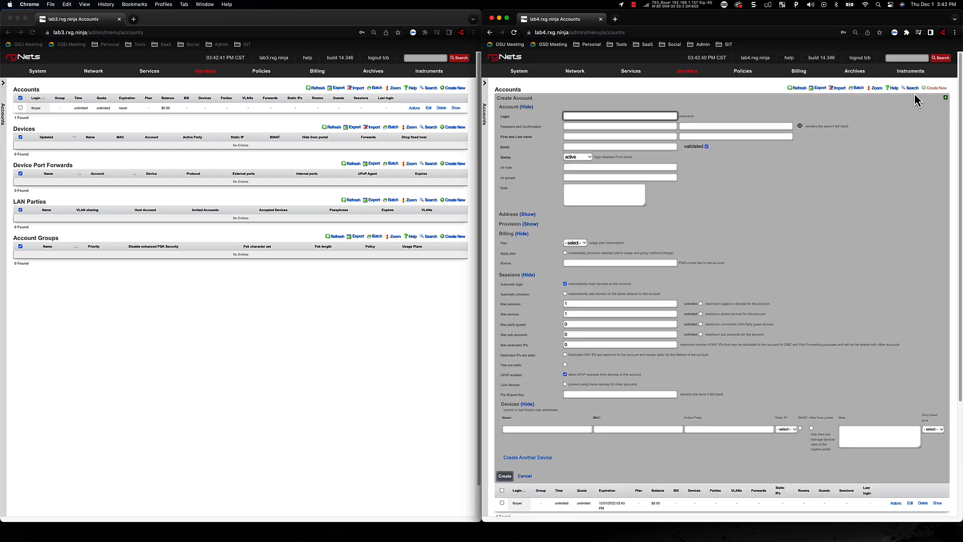
key(Tab)
key(Tab)
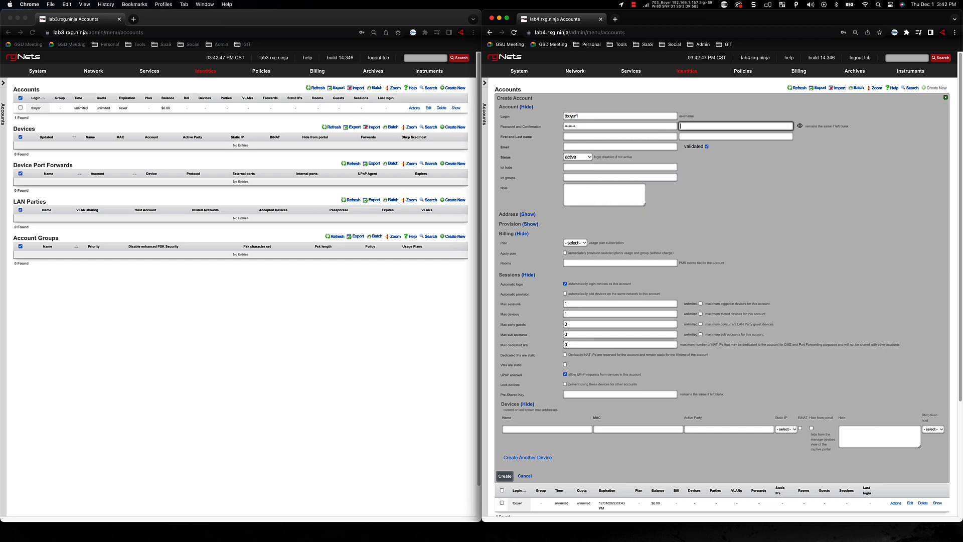
Fill in the new lab4 account holder's first name, last name and e-mail address
key(Tab)
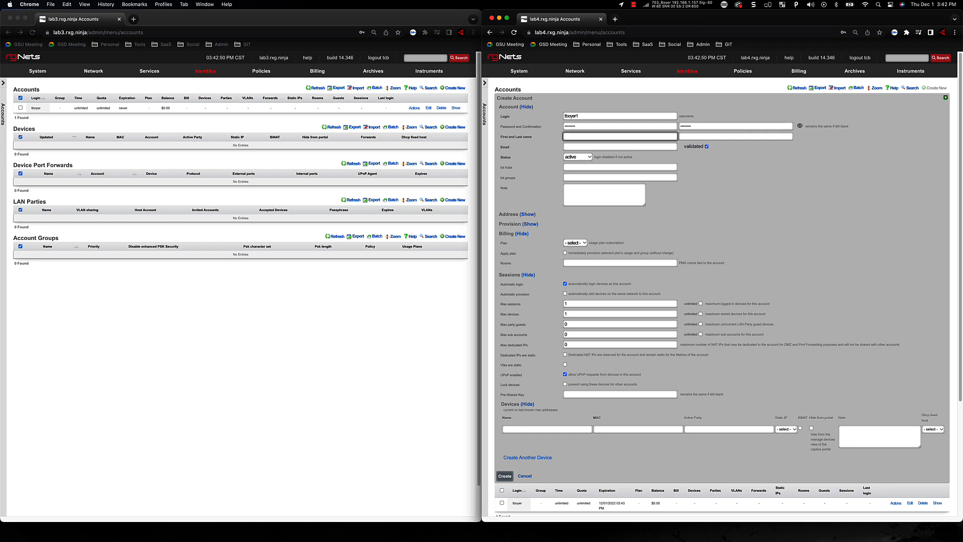
key(Tab)
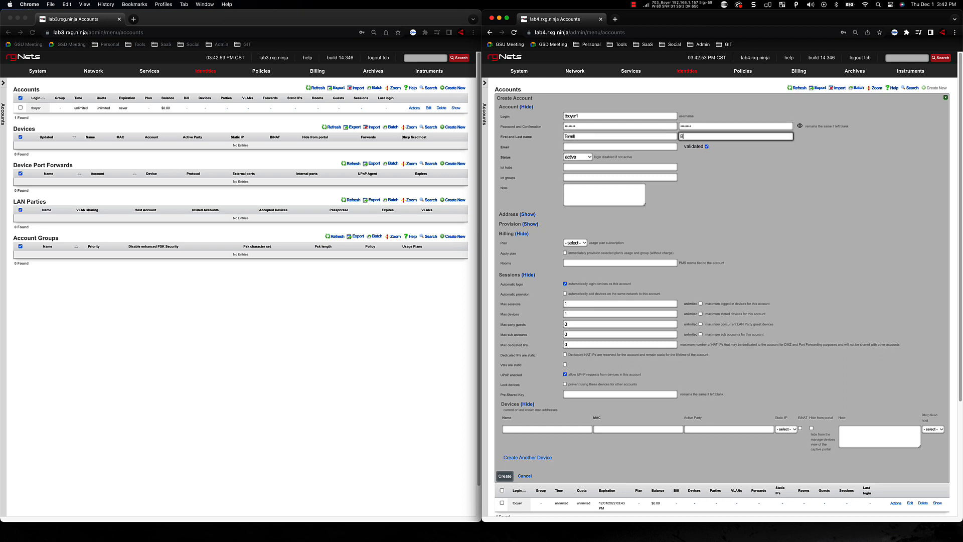
key(Tab)
text(test1@)
key(Down)
key(Return)
key(Tab)
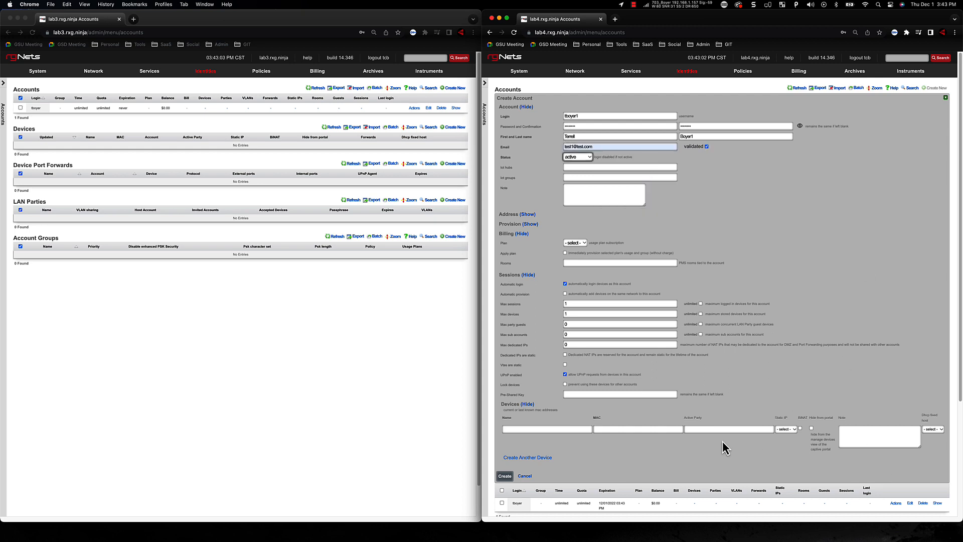
Enter the pre-shared key for the new lab4 account and create the account
click(662, 395)
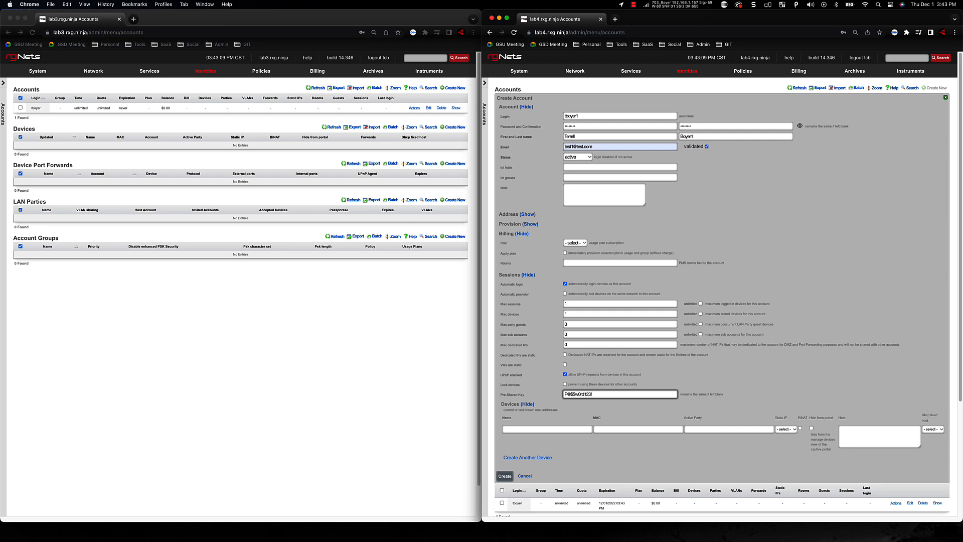
click(504, 476)
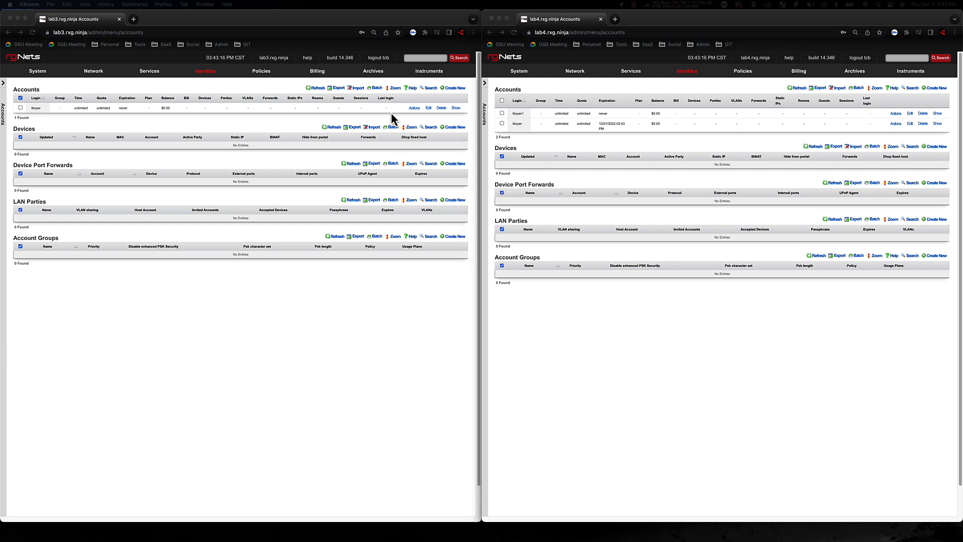
Refresh the accounts list on lab3, examine the details of the account synced from lab4, and close it without changes
click(320, 91)
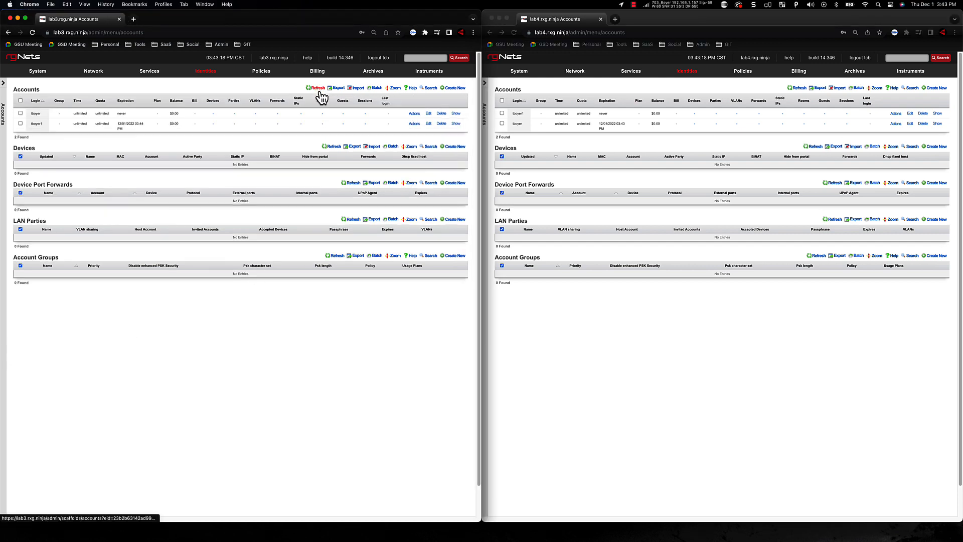
click(429, 124)
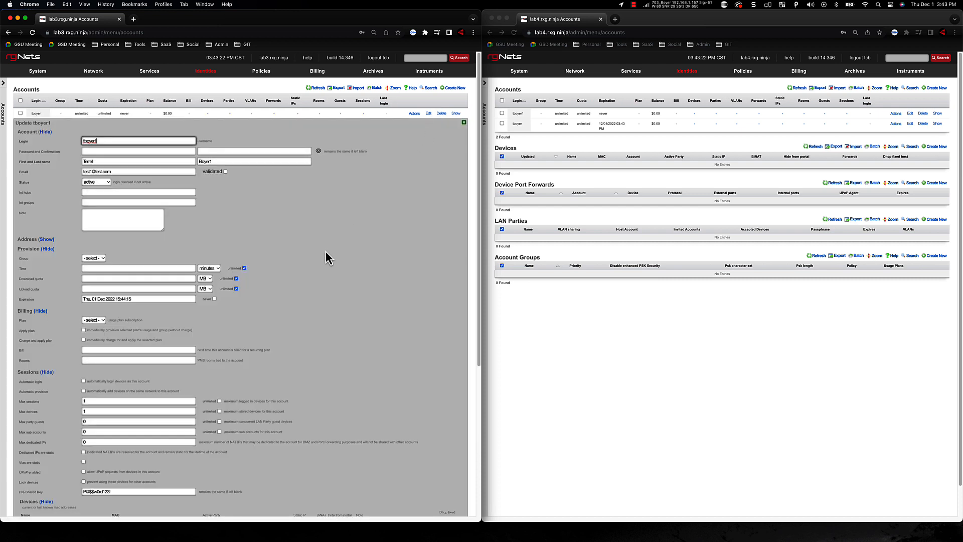
scroll(324, 260, down, 2)
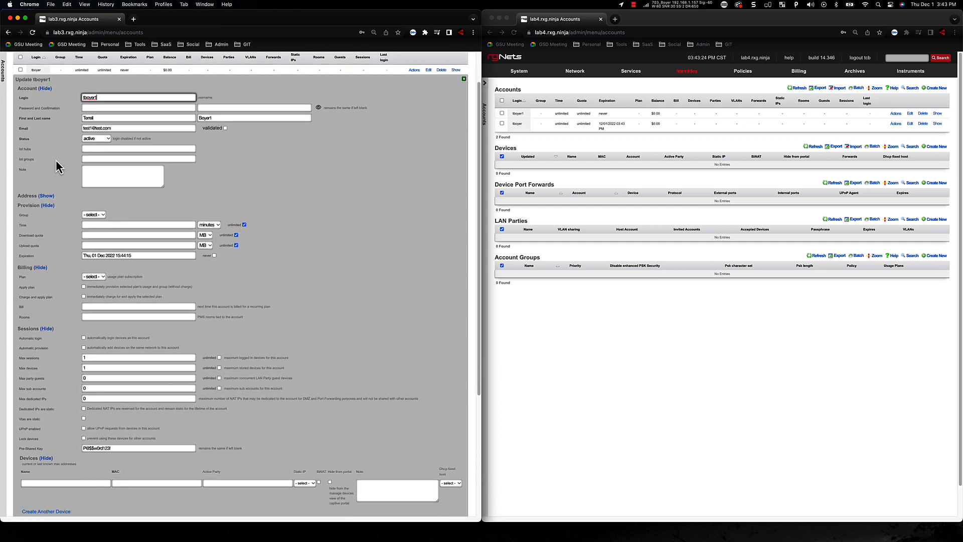
scroll(88, 446, down, 1)
click(43, 511)
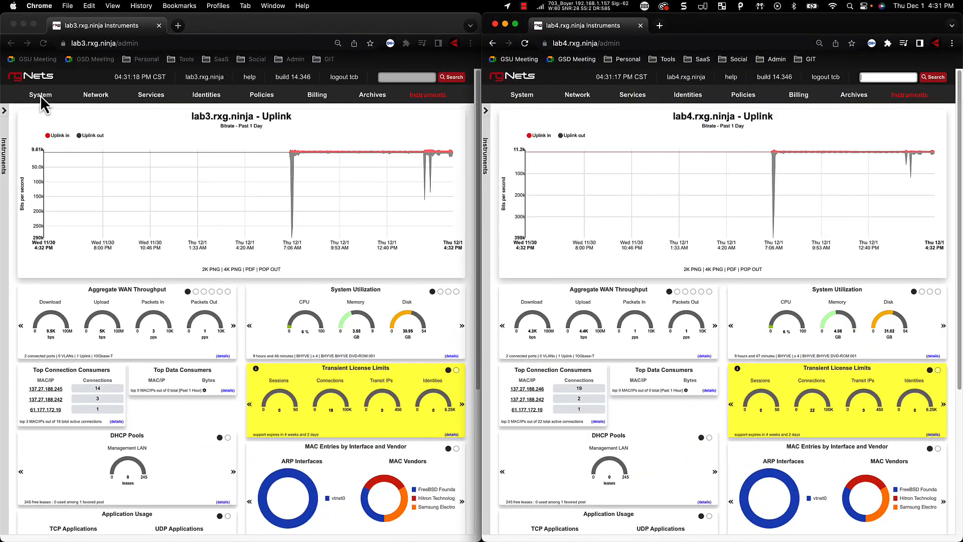
Open the system backup page on lab3 and locate the "Example: 04 Account Sync Config" template
mouse_move(42, 98)
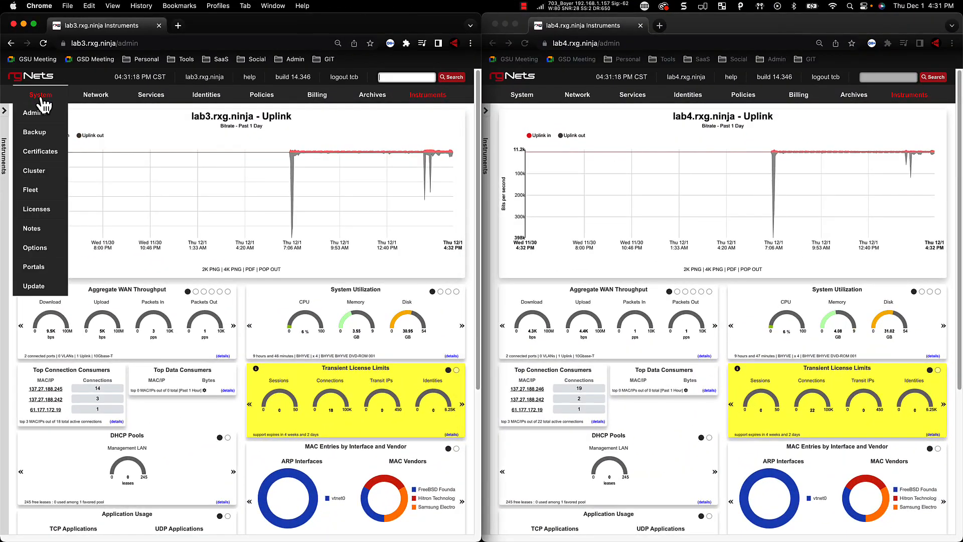
click(35, 134)
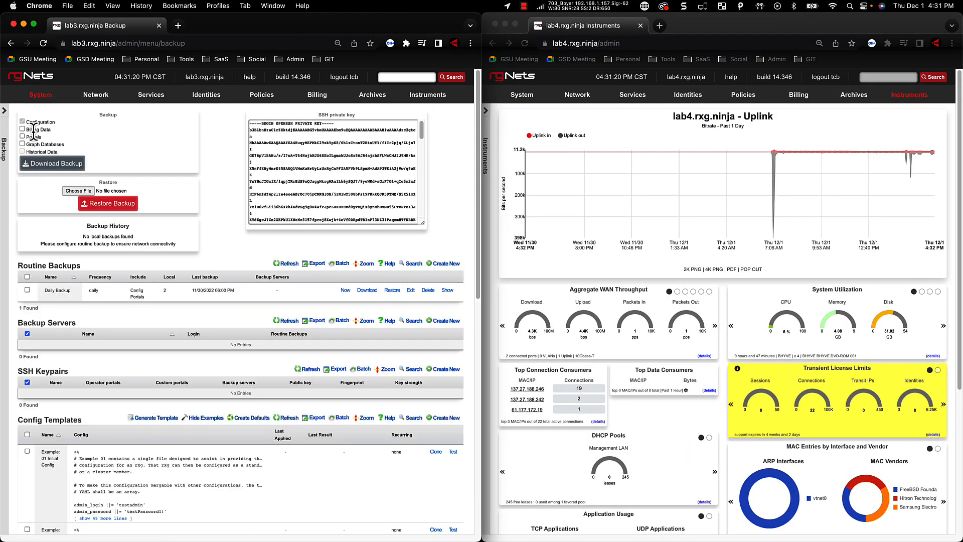
scroll(190, 441, down, 10)
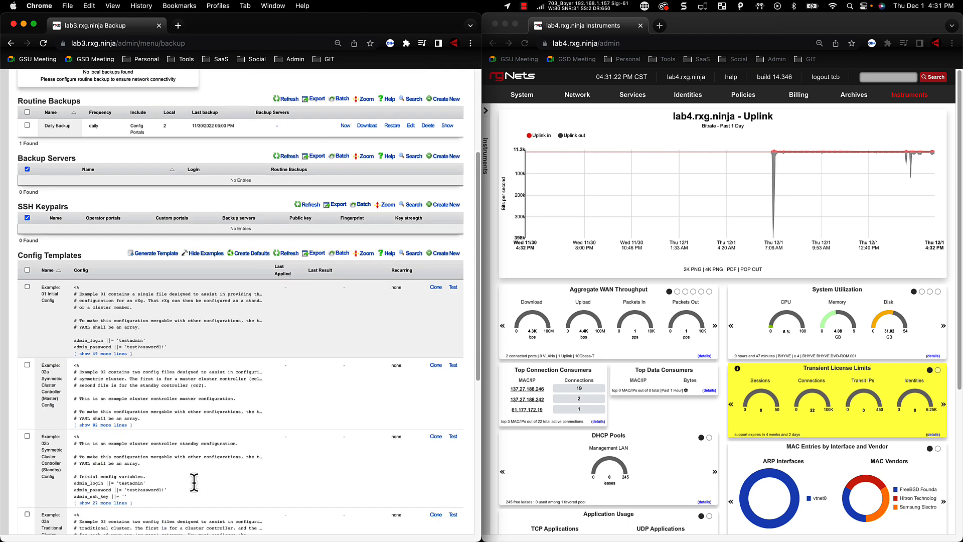
scroll(160, 501, down, 1)
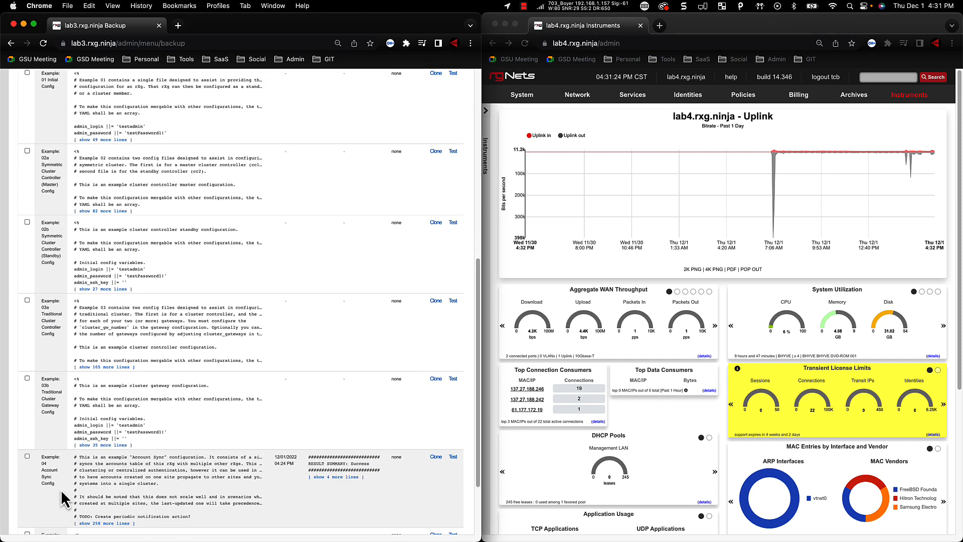
drag(56, 486, 31, 518)
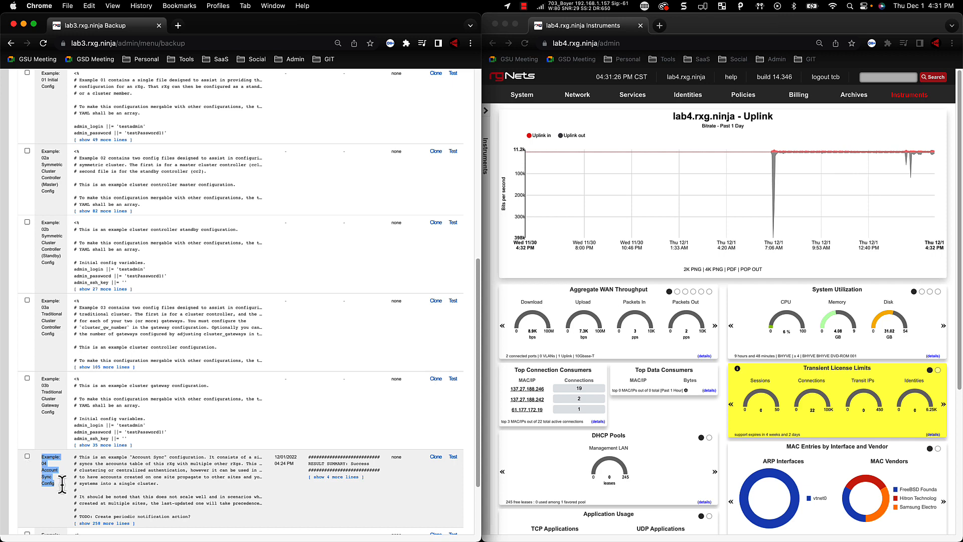
Open the Account Sync template for editing and examine its script's sync columns and nodes block, leaving it unchanged
scroll(271, 510, down, 1)
scroll(272, 511, down, 1)
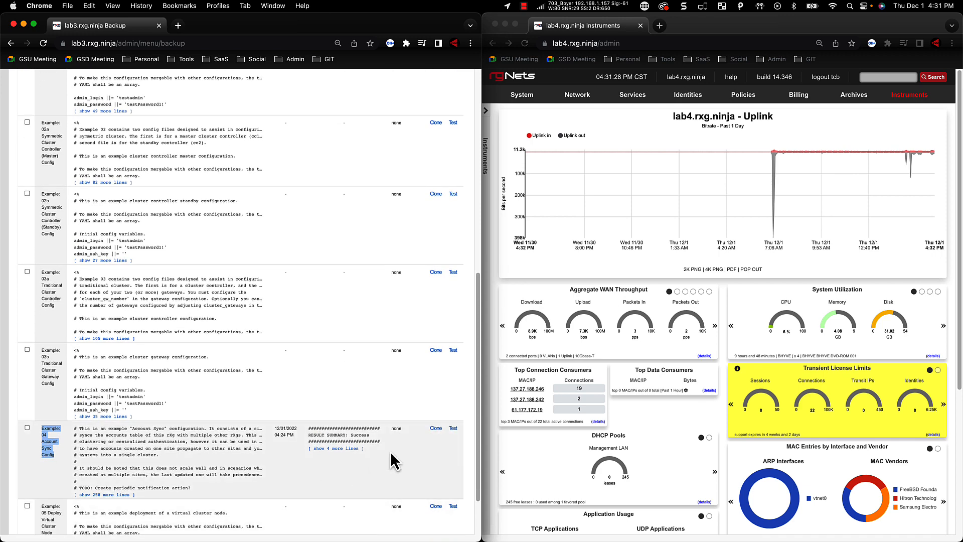
scroll(411, 450, right, 4)
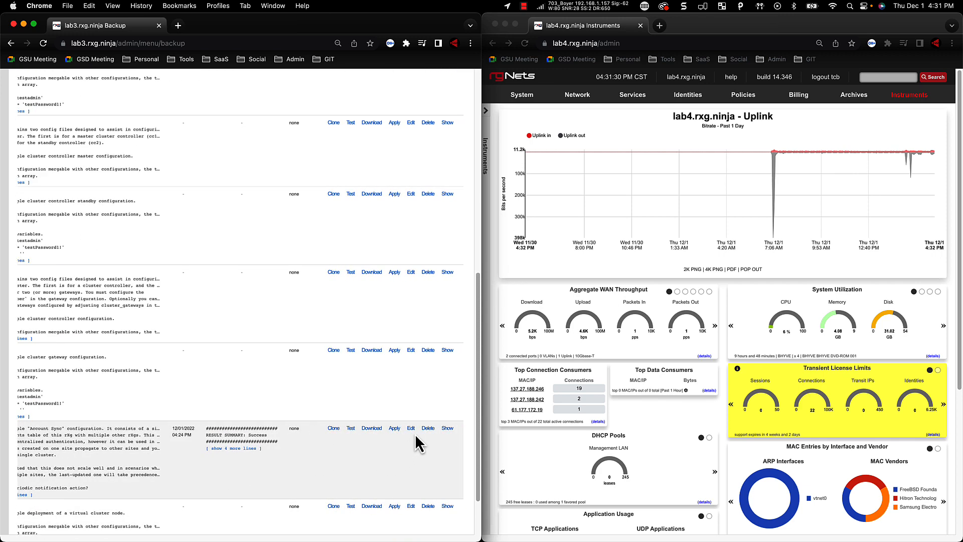
click(411, 428)
scroll(213, 452, down, 10)
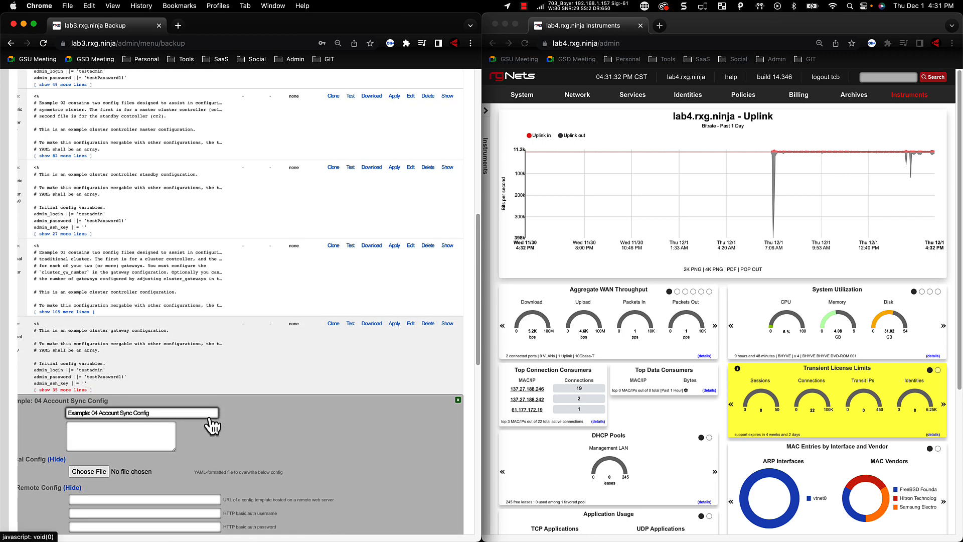
scroll(210, 415, down, 10)
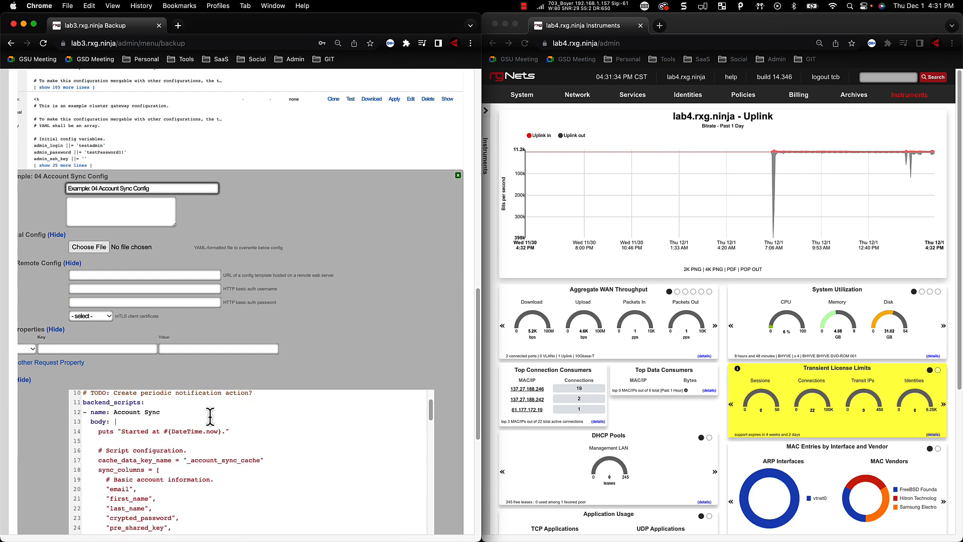
scroll(211, 416, down, 5)
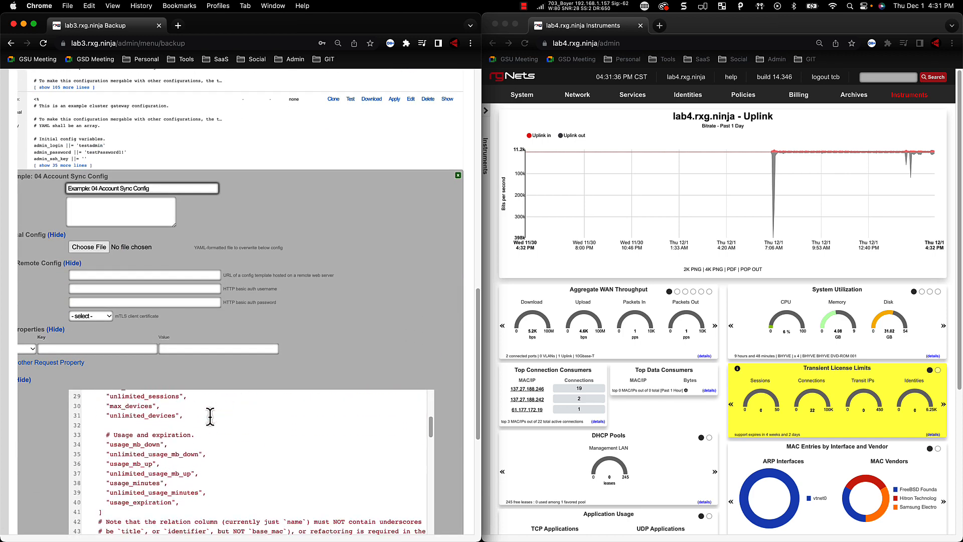
scroll(211, 416, down, 2)
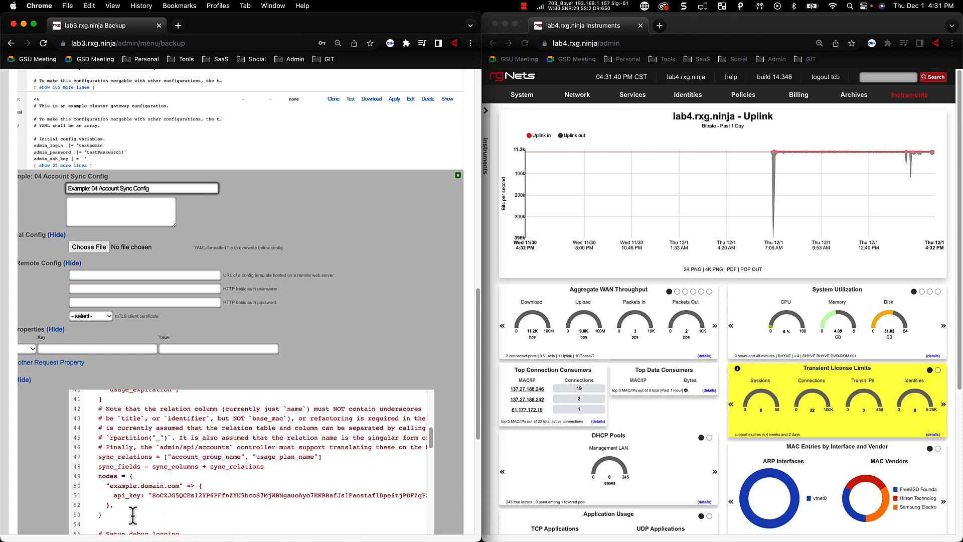
drag(123, 515, 85, 487)
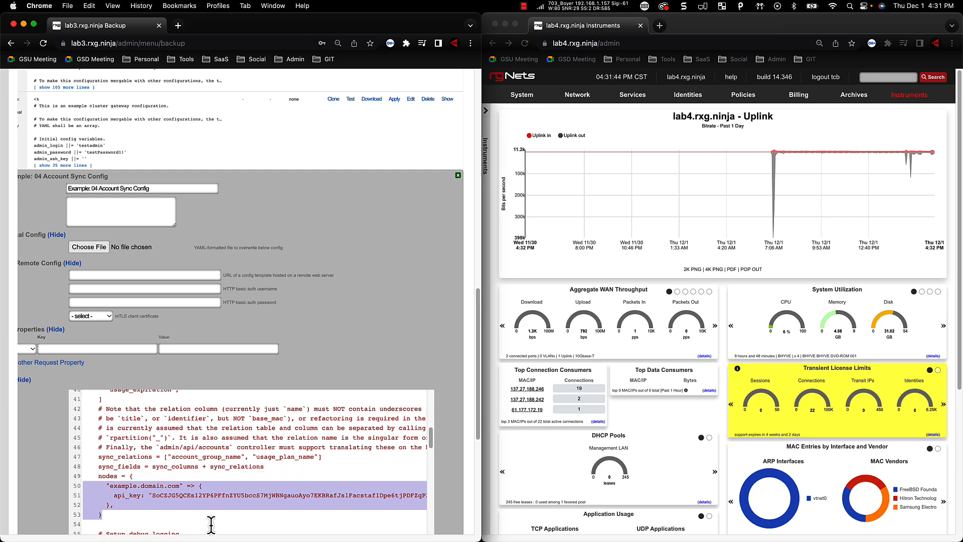
scroll(212, 525, down, 5)
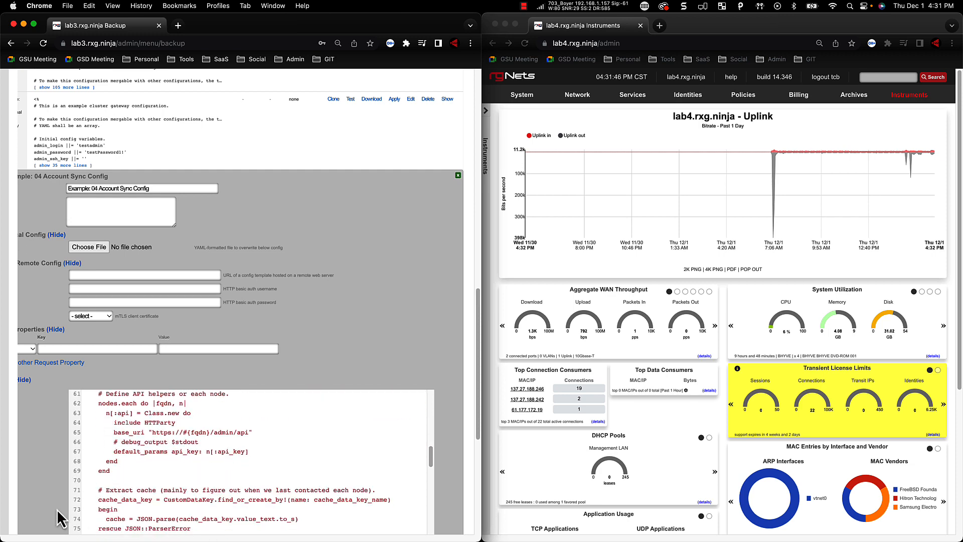
scroll(61, 504, down, 2)
scroll(61, 505, down, 10)
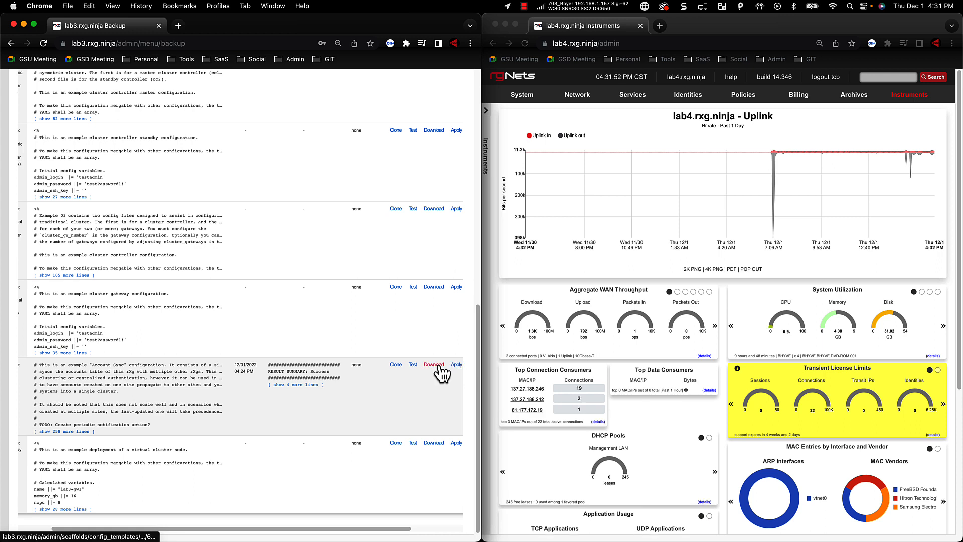
Apply the "Example: 04 Account Sync Config" template on lab3
click(455, 365)
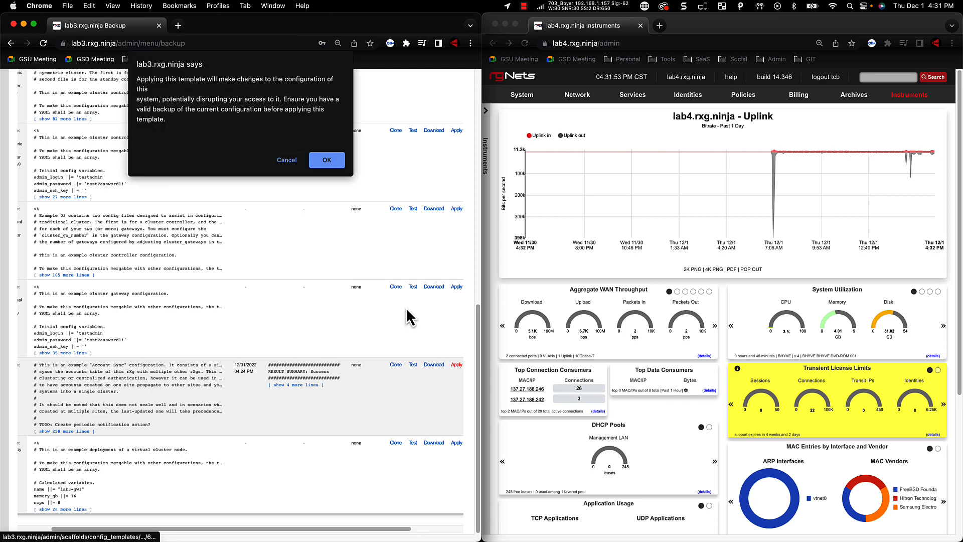
click(329, 159)
scroll(237, 362, up, 8)
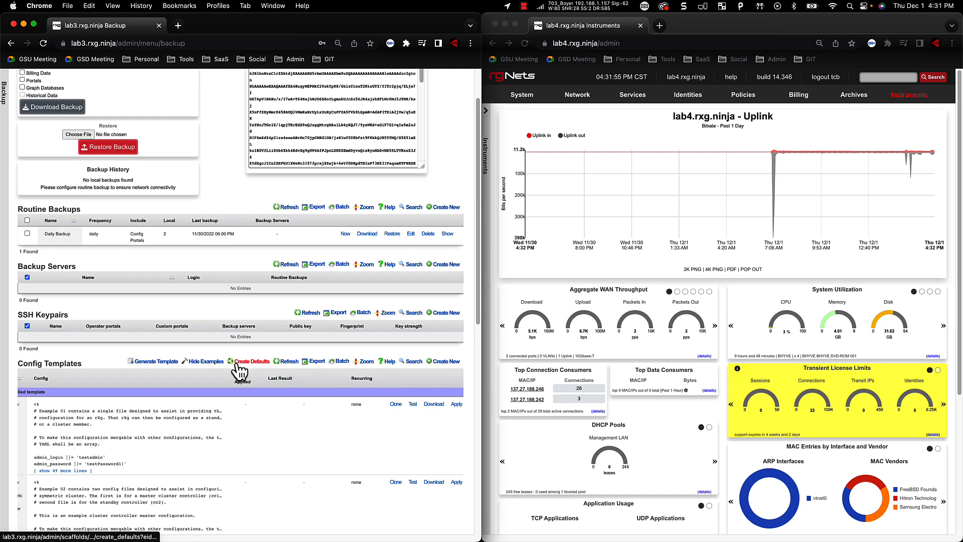
scroll(239, 371, up, 2)
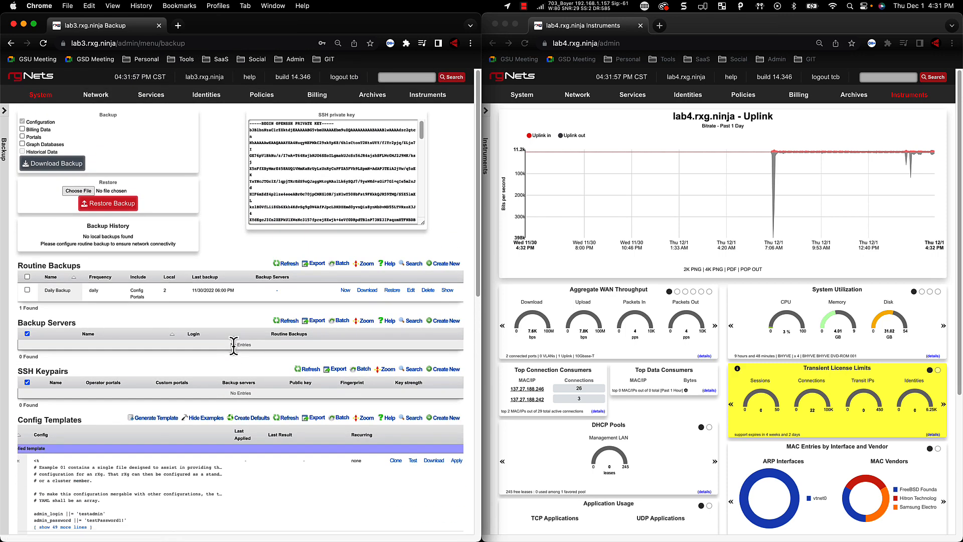
Create a service account administrator with the login account_sync on lab4, keeping the Super User role
click(520, 94)
click(524, 115)
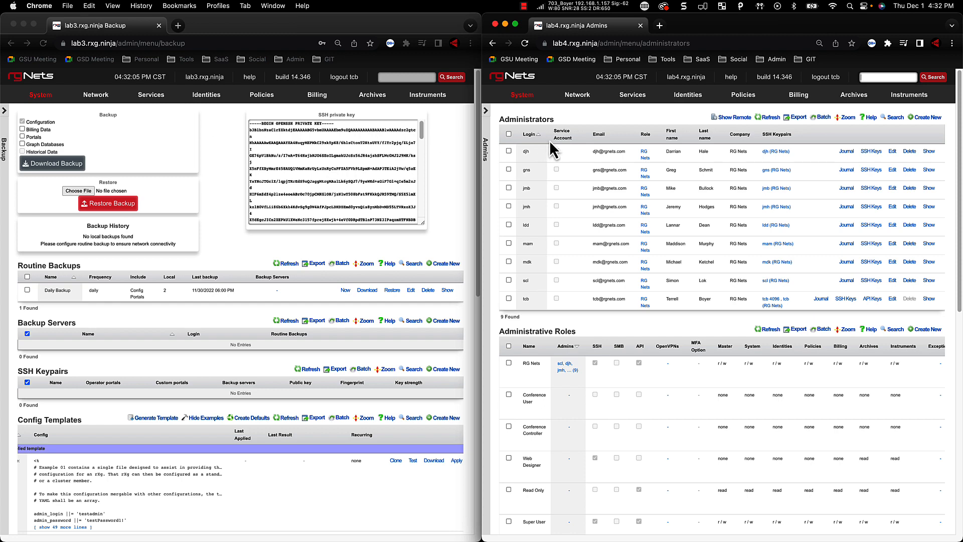
click(923, 118)
text(a)
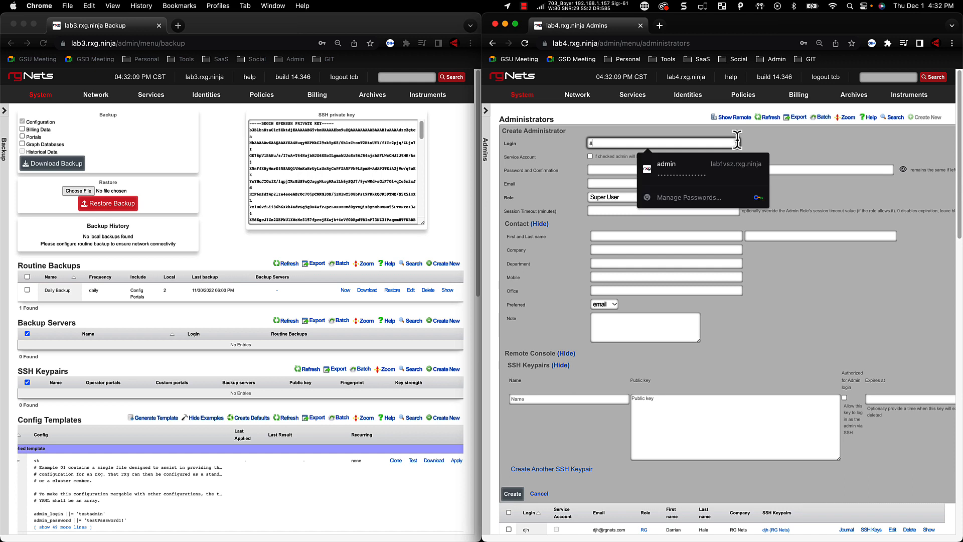
text(x)
key(BackSpace)
text(ccount_sync)
click(672, 164)
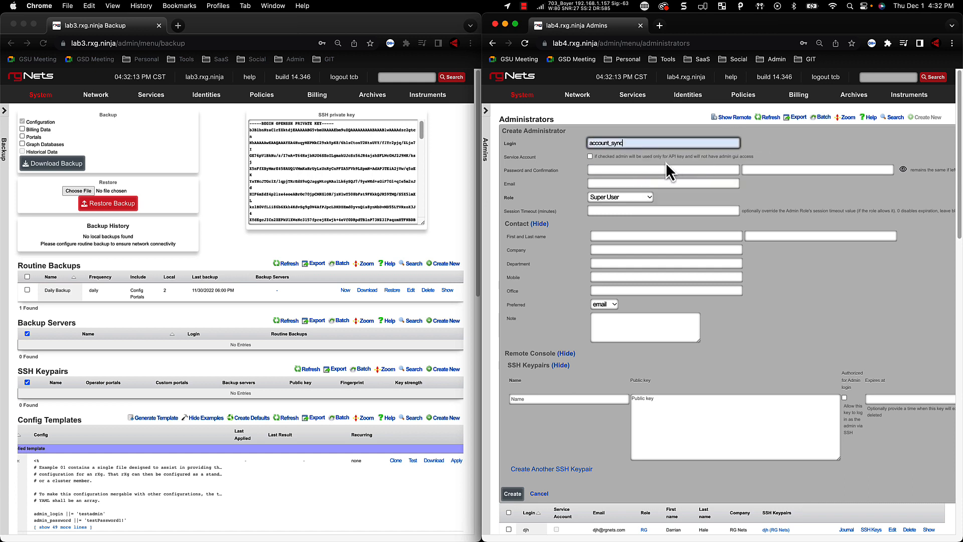
click(590, 157)
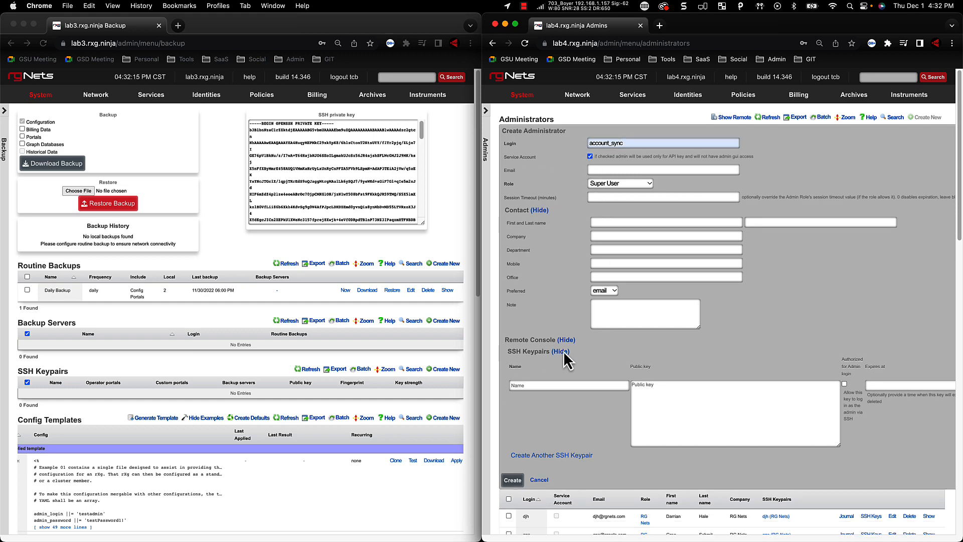
click(516, 481)
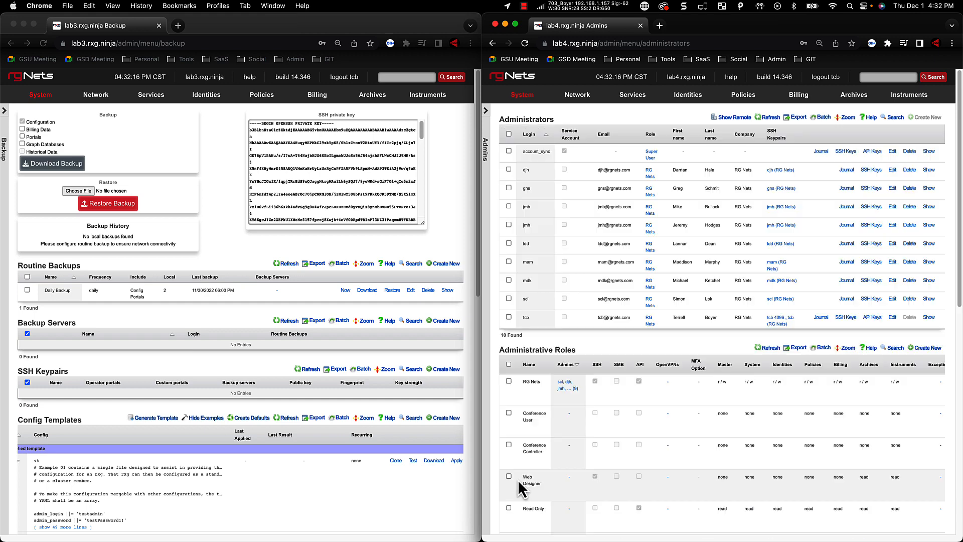
Create an API key named account_sync for the account_sync administrator on lab4 and copy the key
click(873, 152)
click(918, 169)
text(account_sync)
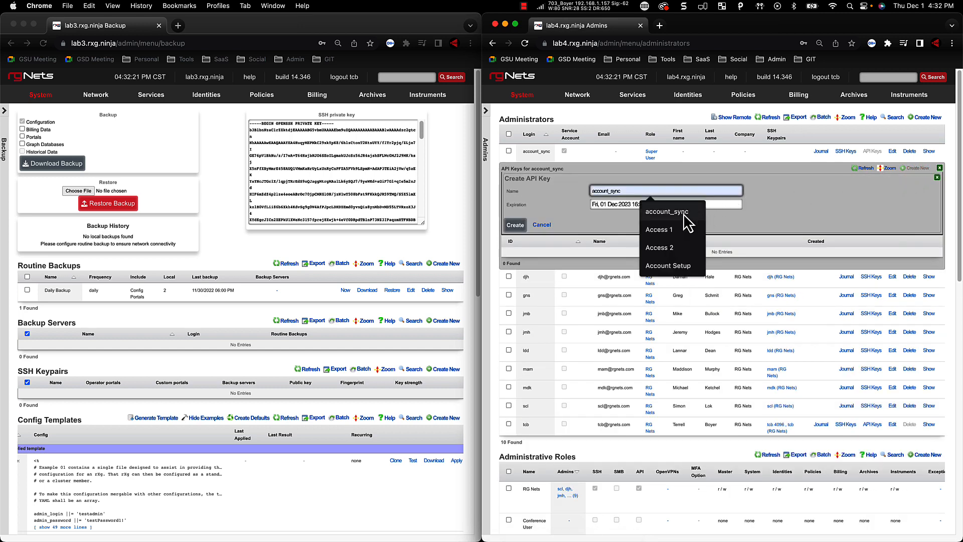
click(708, 207)
click(516, 225)
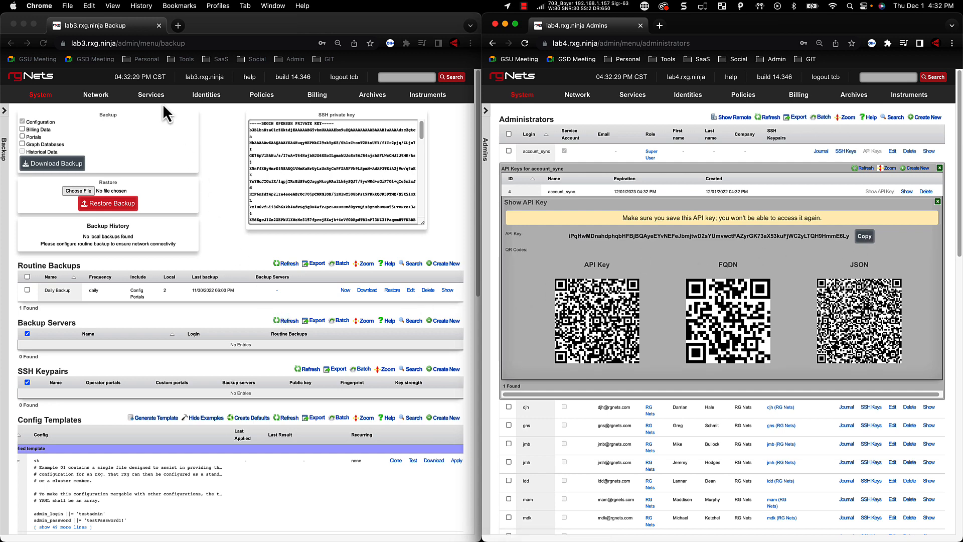
Open the Account Sync backend script for editing on lab3's Notifications page
click(149, 98)
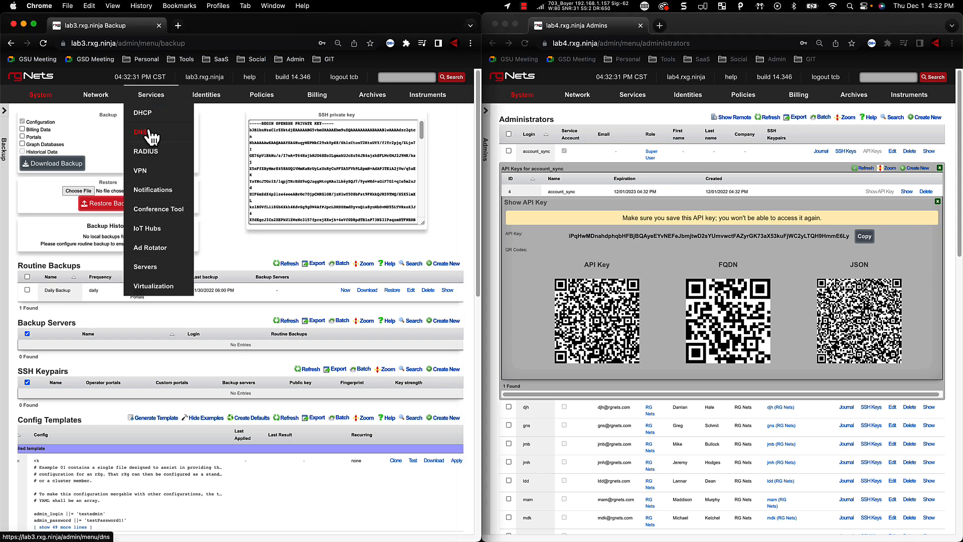
click(151, 192)
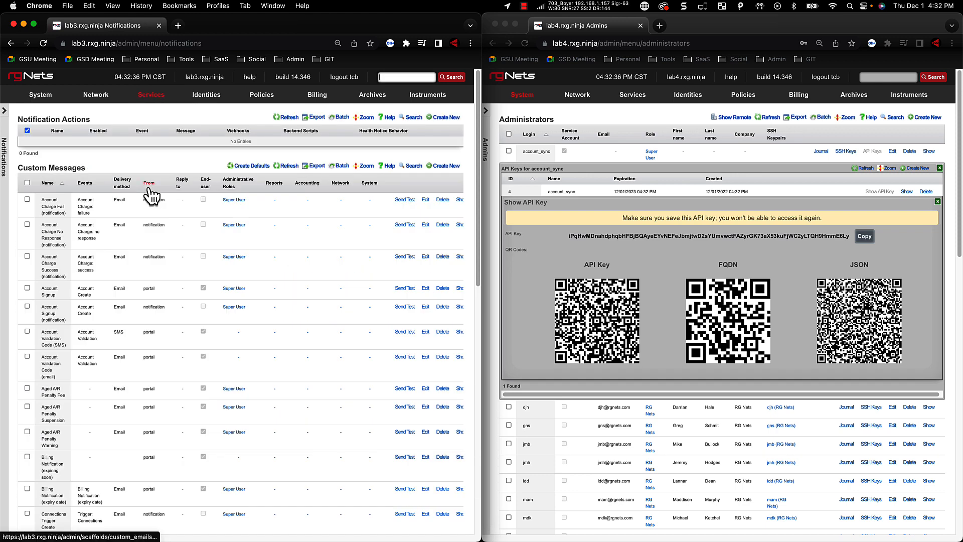
scroll(151, 194, down, 15)
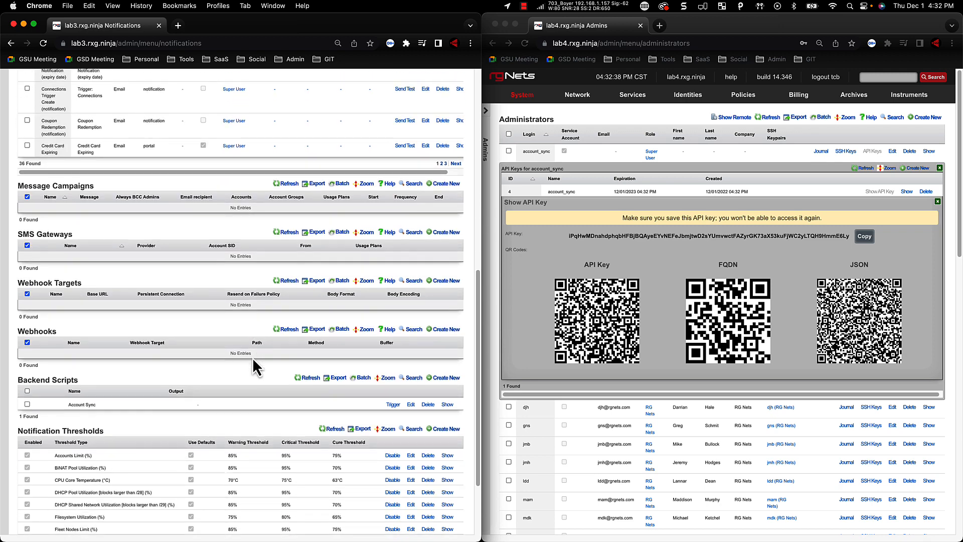
click(410, 404)
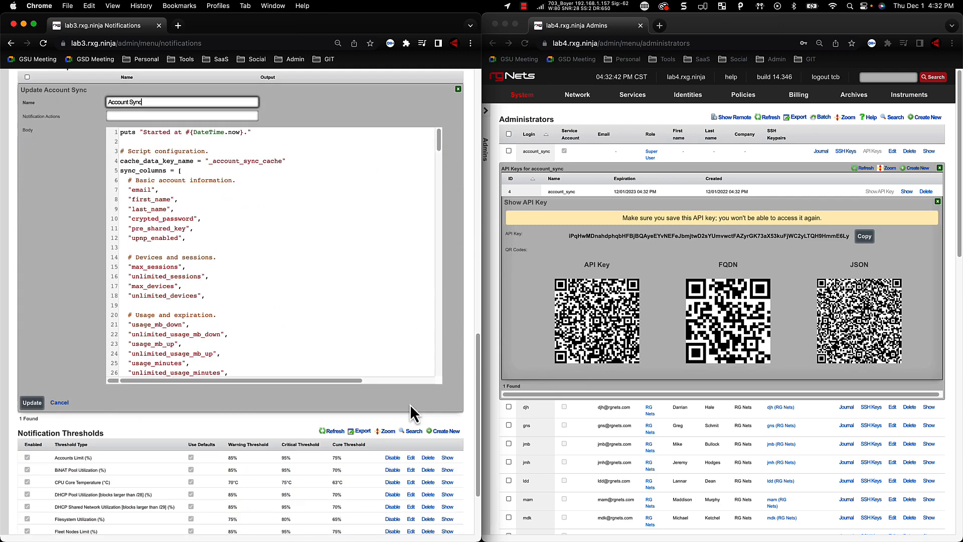
Replace the placeholder api_key value in the script's nodes block with the API key copied from lab4
scroll(245, 244, down, 5)
scroll(244, 246, down, 4)
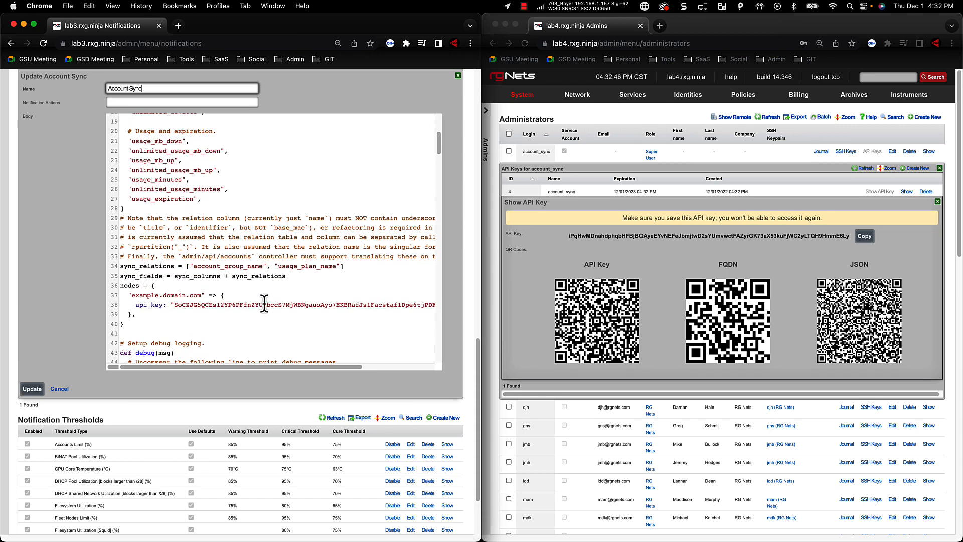
double_click(265, 304)
key(BackSpace)
key(super+v)
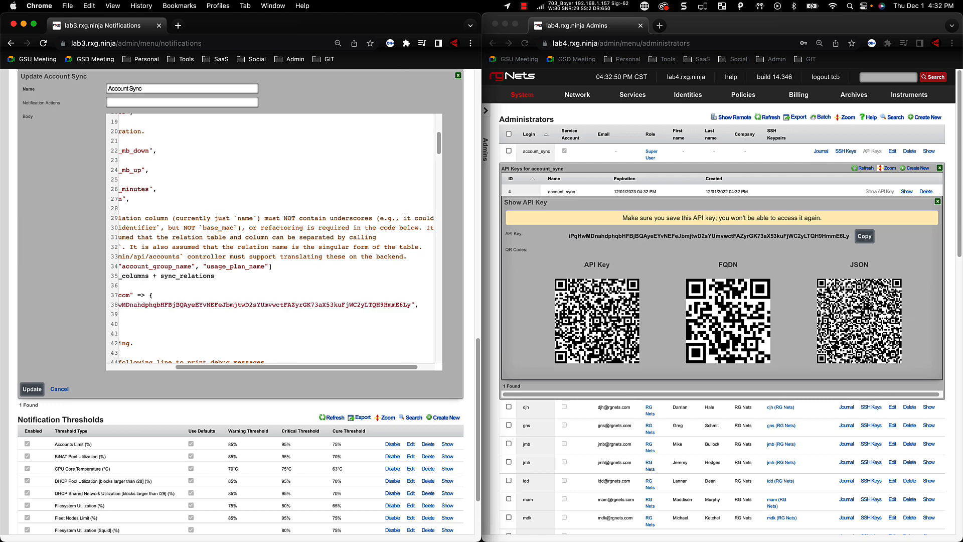
Change the node's host name in the script to lab4.rxg.ninja and save the Account Sync script
key(super+Left)
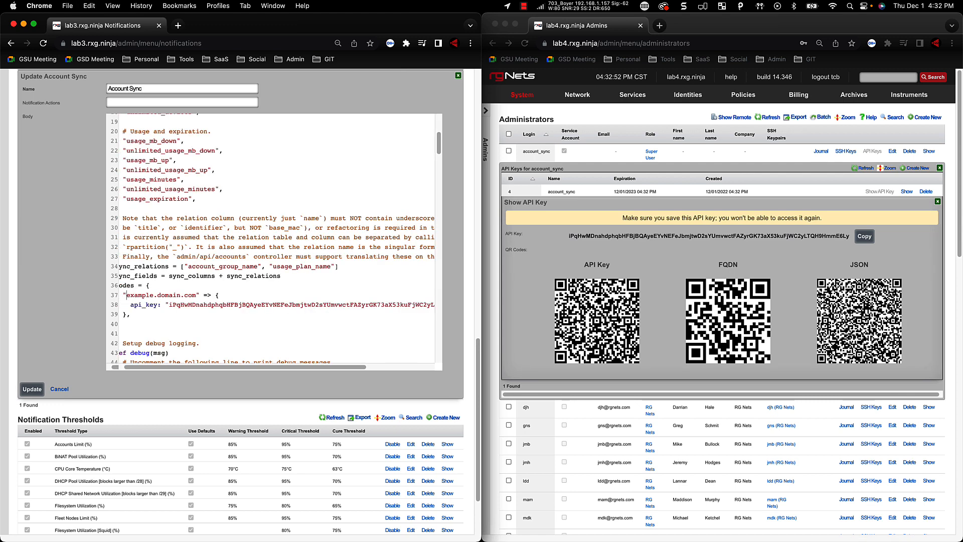
drag(191, 295, 155, 295)
key(BackSpace)
text(lab4.rxg.ninja)
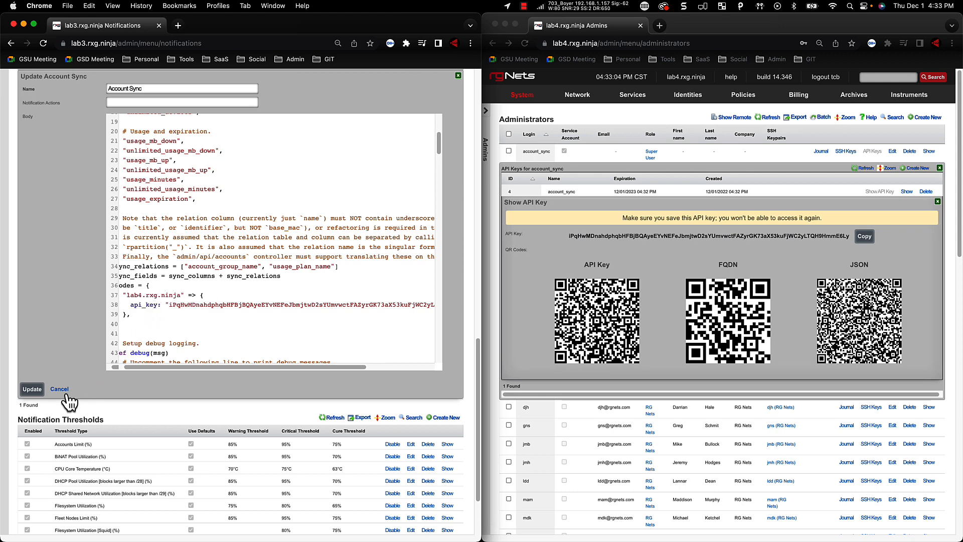
click(32, 390)
Create a Periodic notification action named account_sync on lab3 that runs the Account Sync backend script every 5 minutes
scroll(447, 301, up, 15)
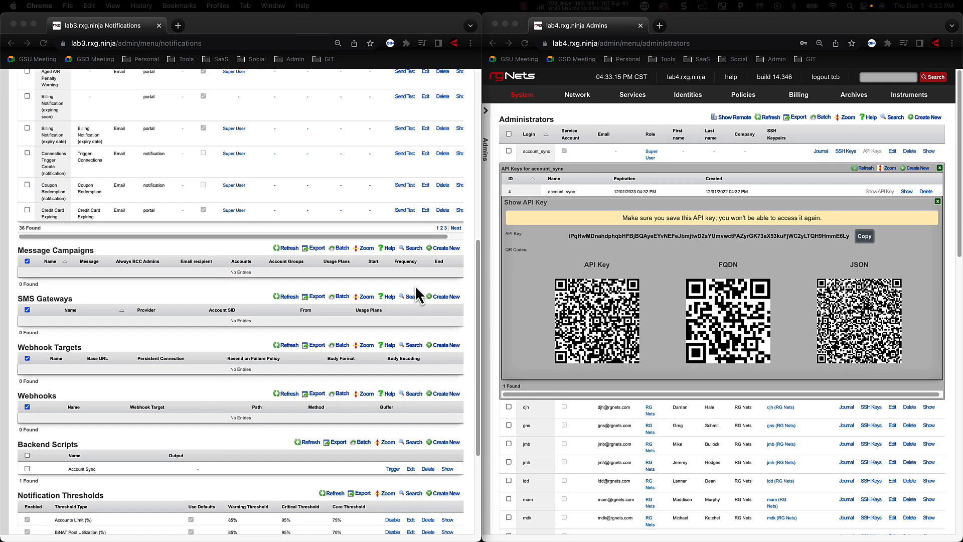
click(450, 119)
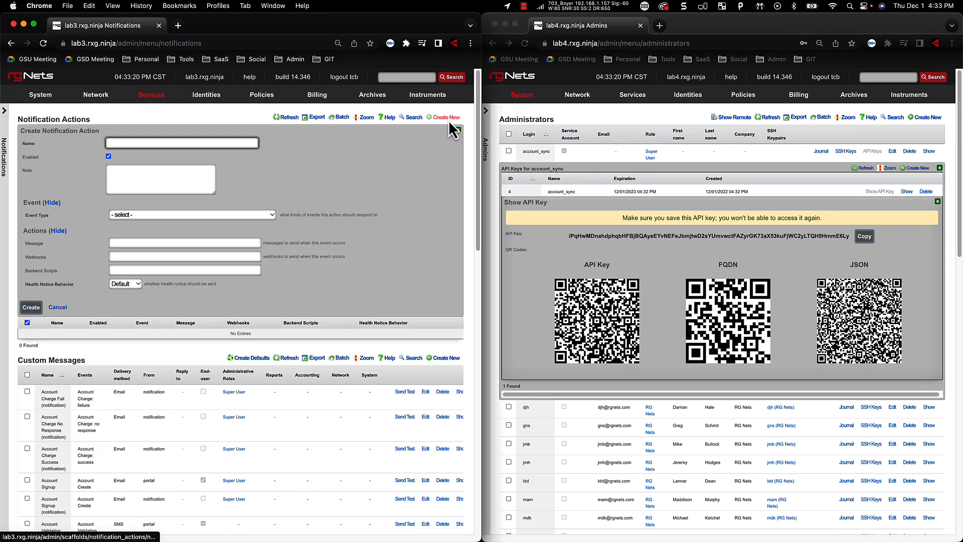
text(account_sync)
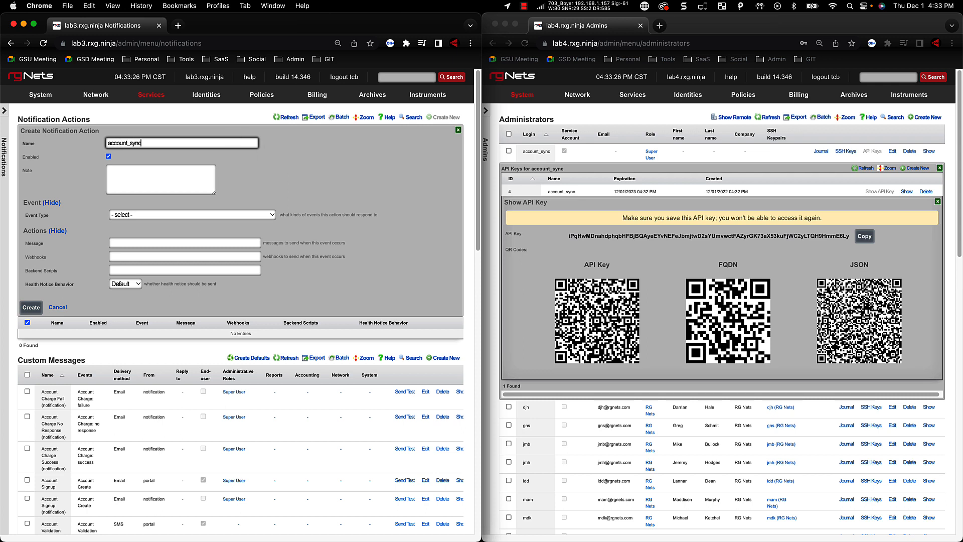
key(Tab)
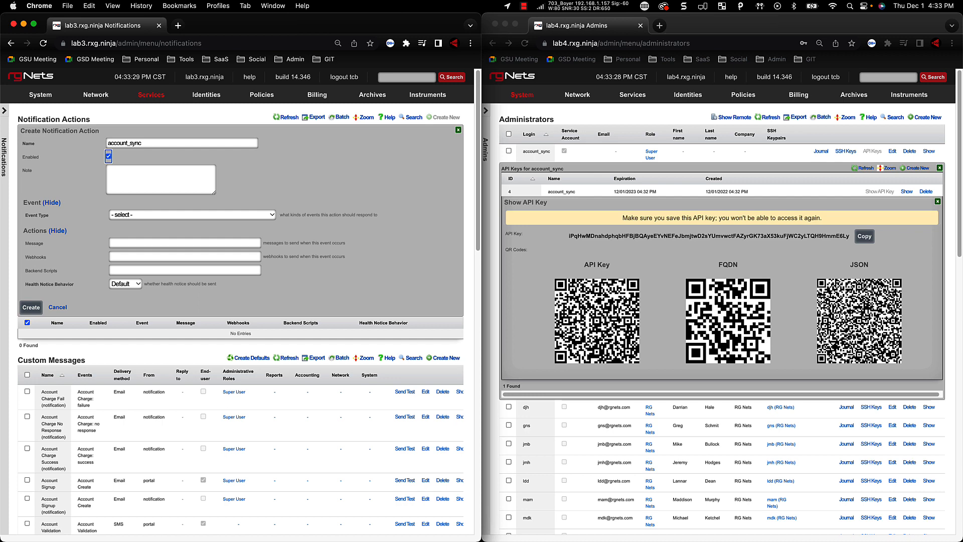
click(154, 217)
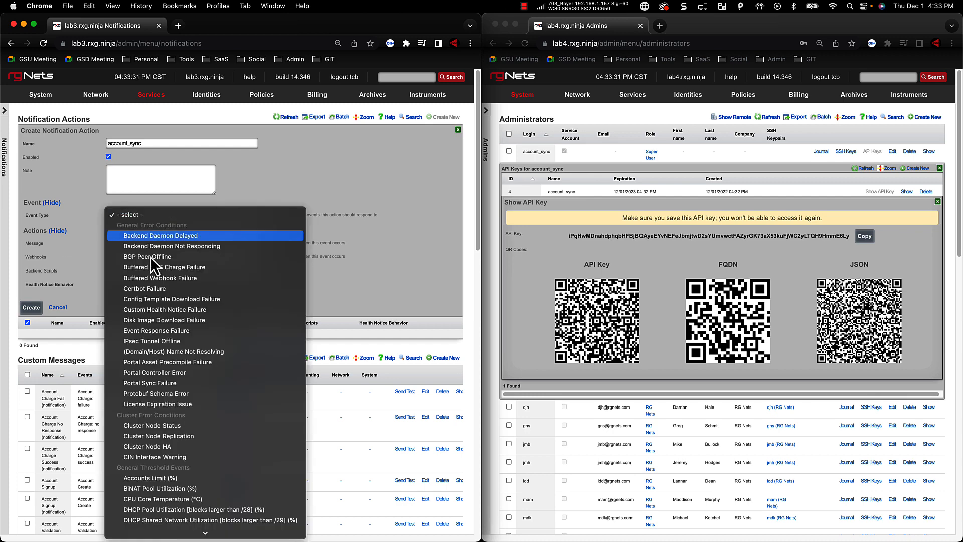
scroll(158, 411, down, 5)
click(132, 510)
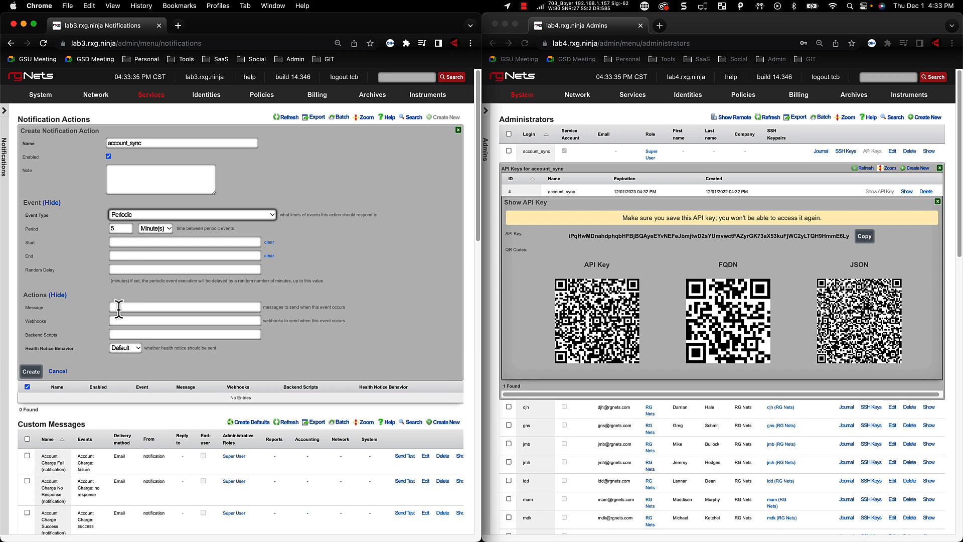
click(127, 333)
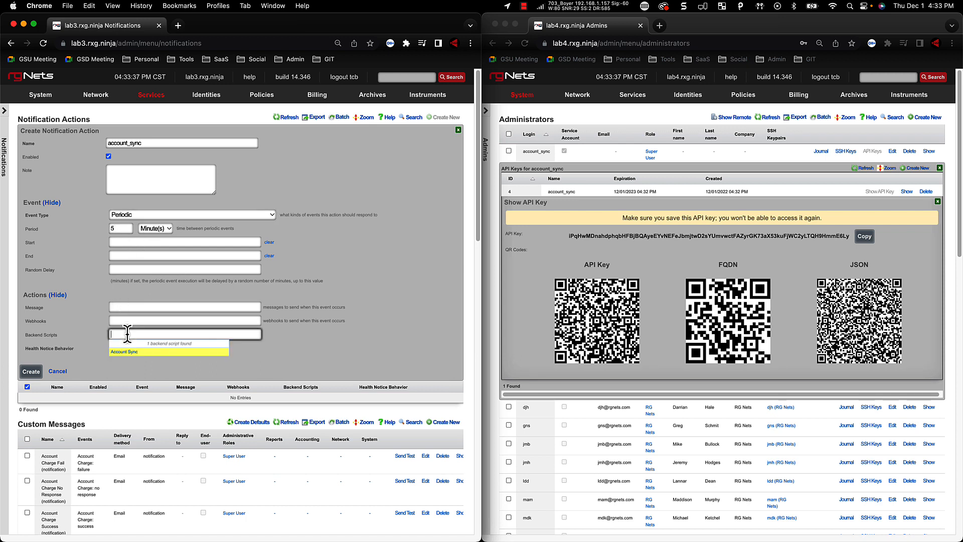
click(126, 352)
click(35, 372)
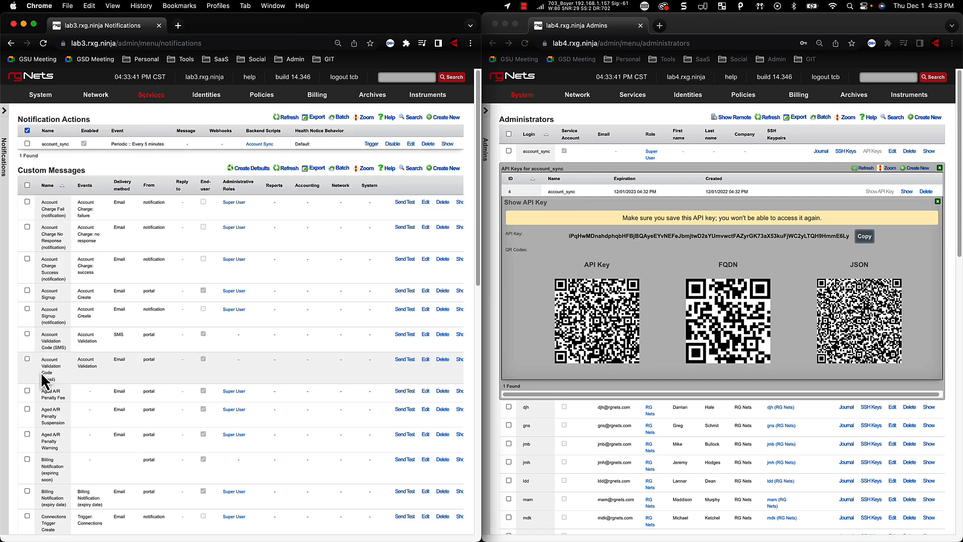
Close the API key display on lab4 and open the Accounts page on both lab4 and lab3
click(938, 201)
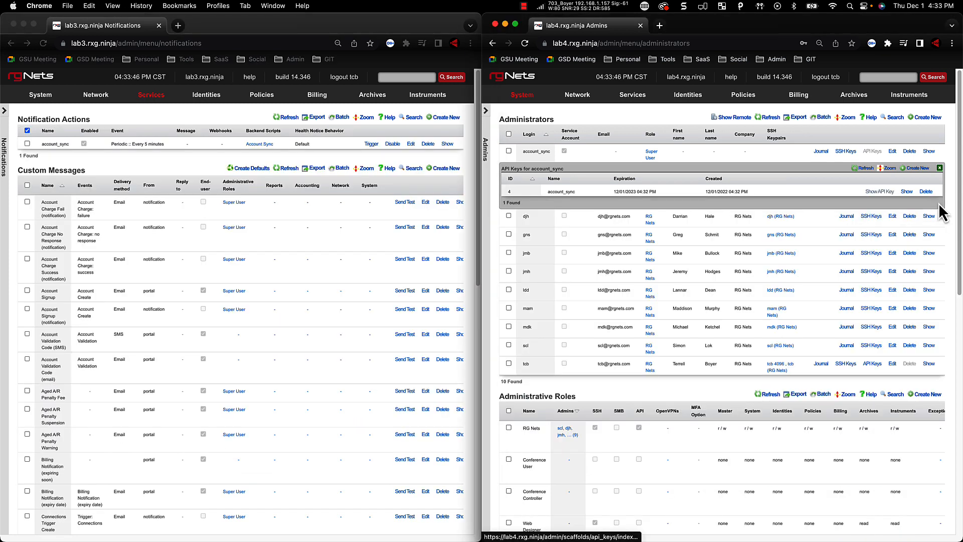
mouse_move(688, 98)
click(685, 134)
click(206, 95)
click(213, 133)
Start a new account on lab3 and fill in the login, account password and confirmation, first and last name, and e-mail
click(443, 118)
click(209, 155)
key(Tab)
text(••••••••)
key(Tab)
key(Tab)
key(Tab)
key(Tab)
text(test@test.com)
key(Down)
key(Tab)
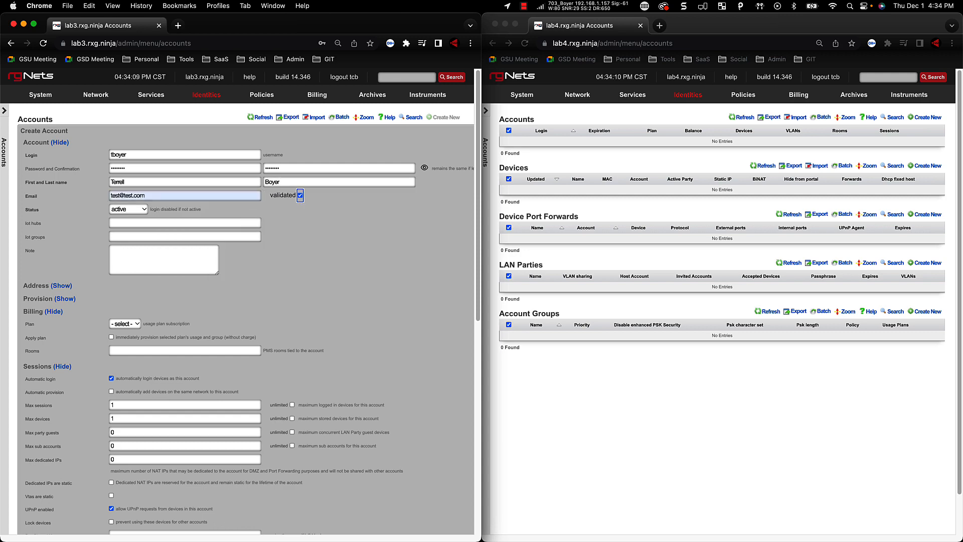
Enter the account's pre-shared key and create the account on lab3
scroll(176, 426, down, 2)
click(176, 474)
text(1q2w3e4r)
scroll(163, 519, down, 4)
click(40, 488)
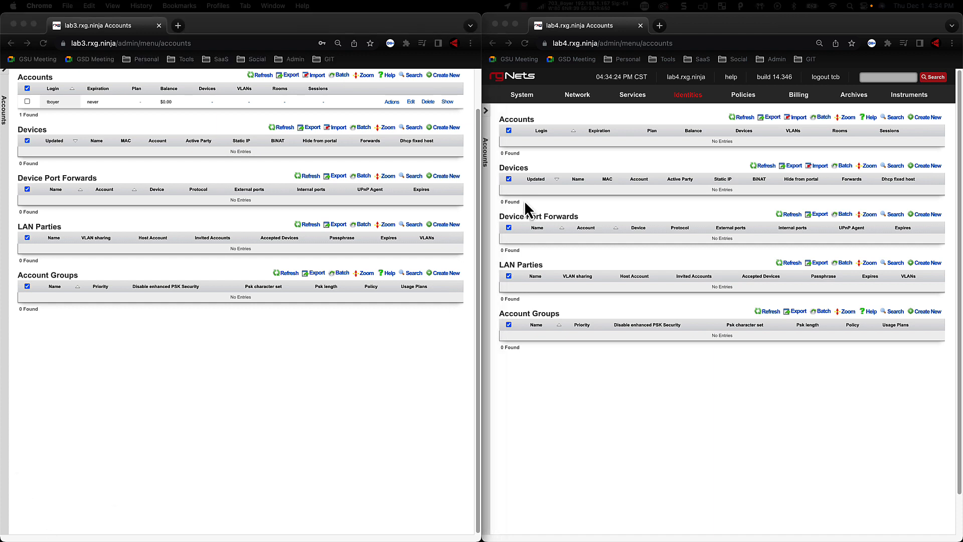
Refresh the accounts list on lab4, examine the synced account's expiration, session settings and pre-shared key, and close it without changes
click(749, 120)
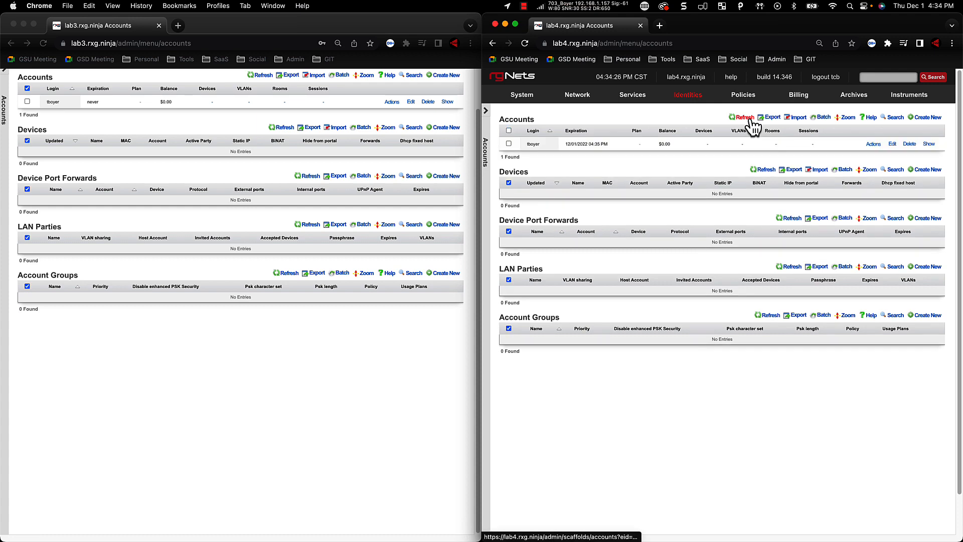
click(892, 145)
scroll(709, 263, down, 5)
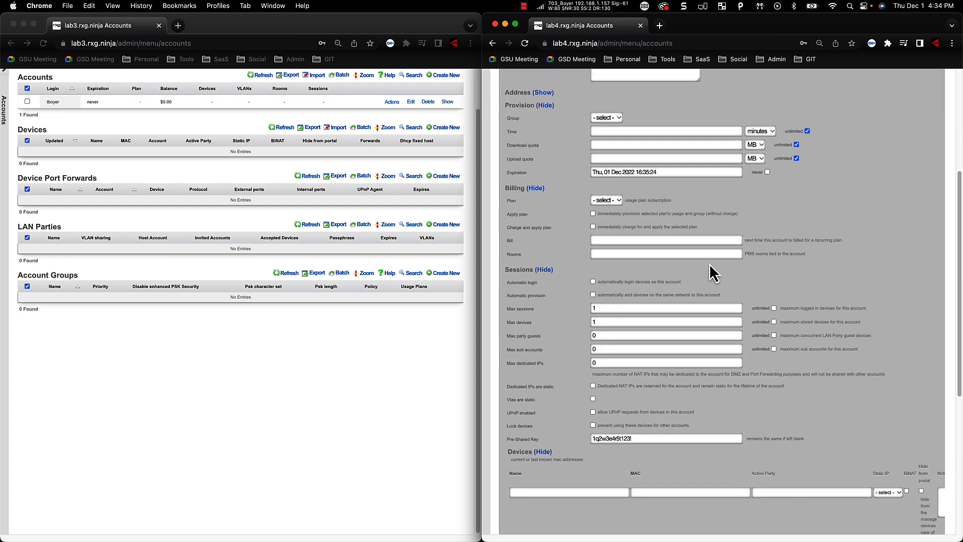
scroll(652, 431, up, 5)
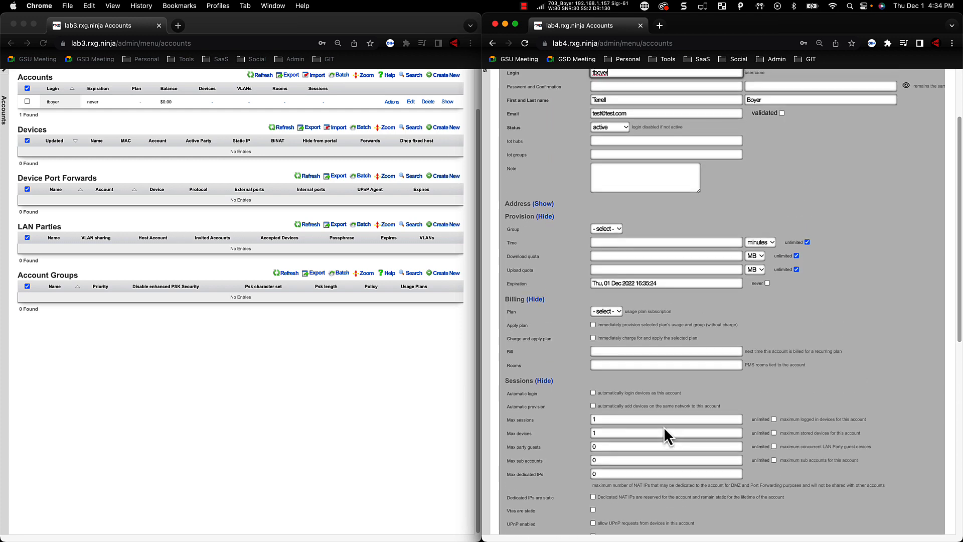
scroll(864, 206, down, 5)
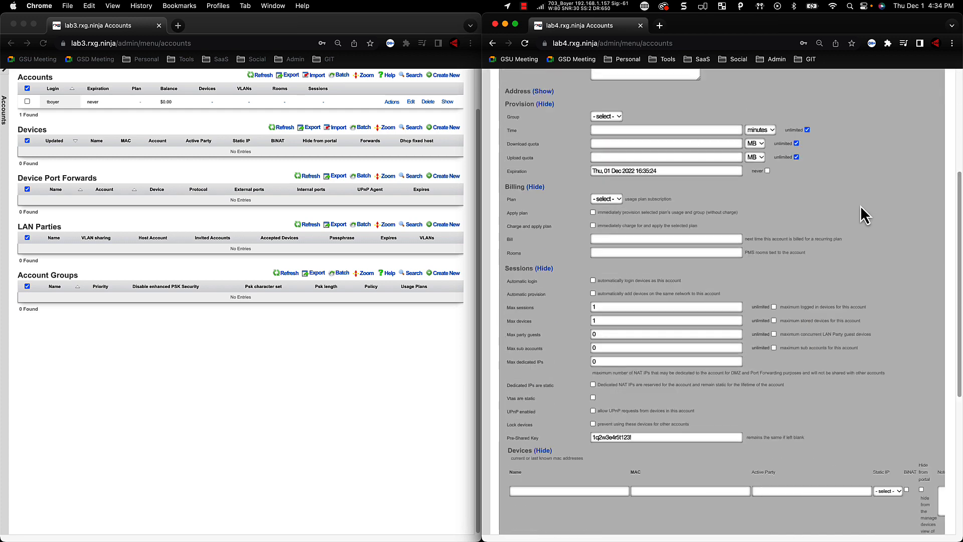
scroll(566, 515, down, 5)
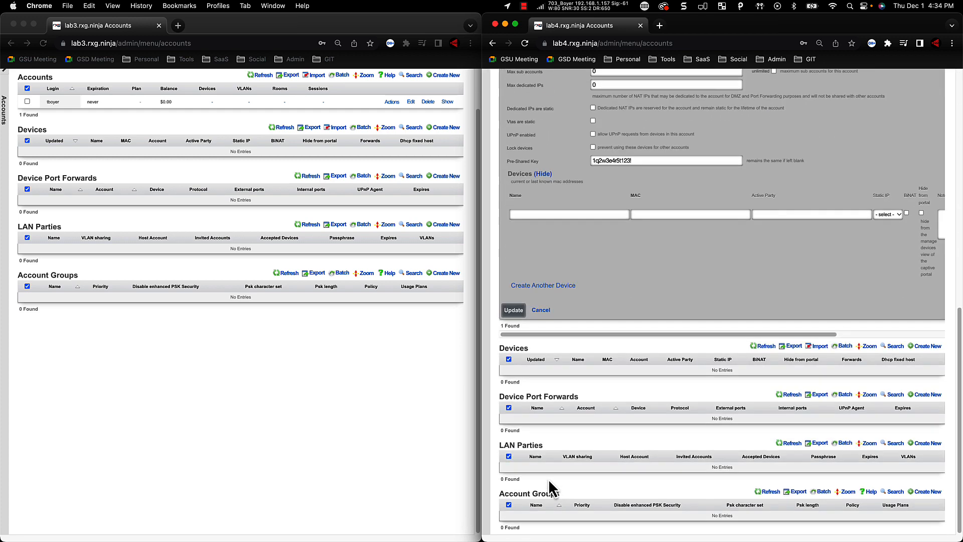
click(544, 316)
scroll(760, 352, up, 2)
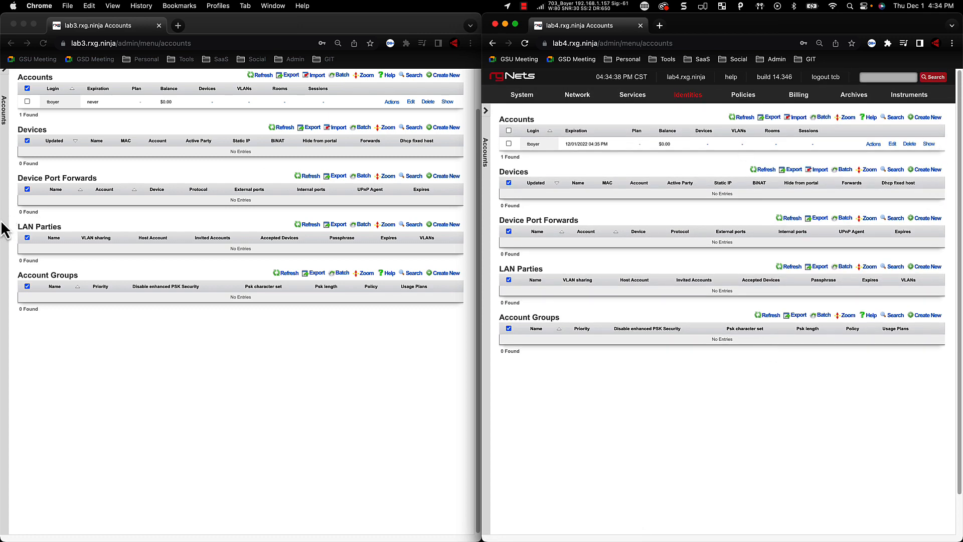
scroll(106, 251, up, 2)
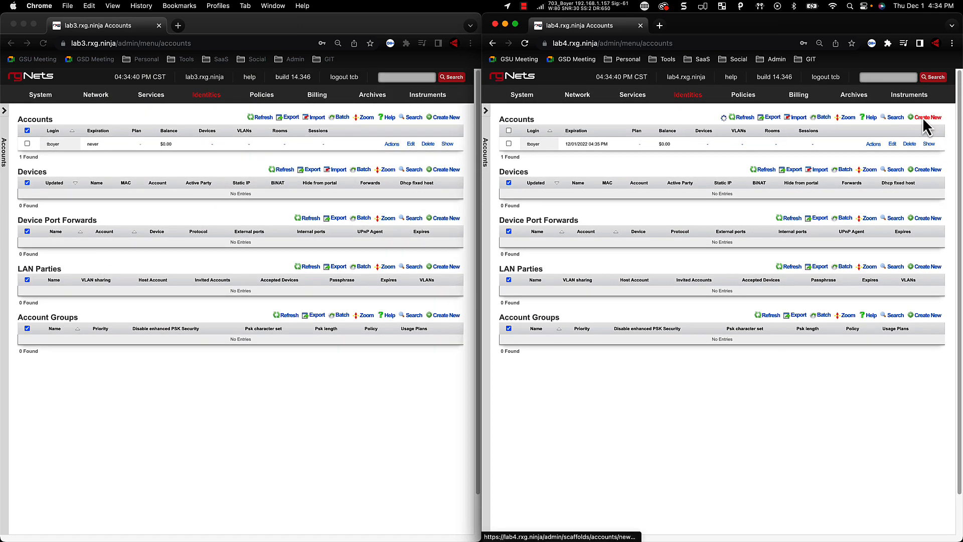
Start a new account on lab4 and fill in the login, account password and confirmation, first and last name, and e-mail
click(923, 119)
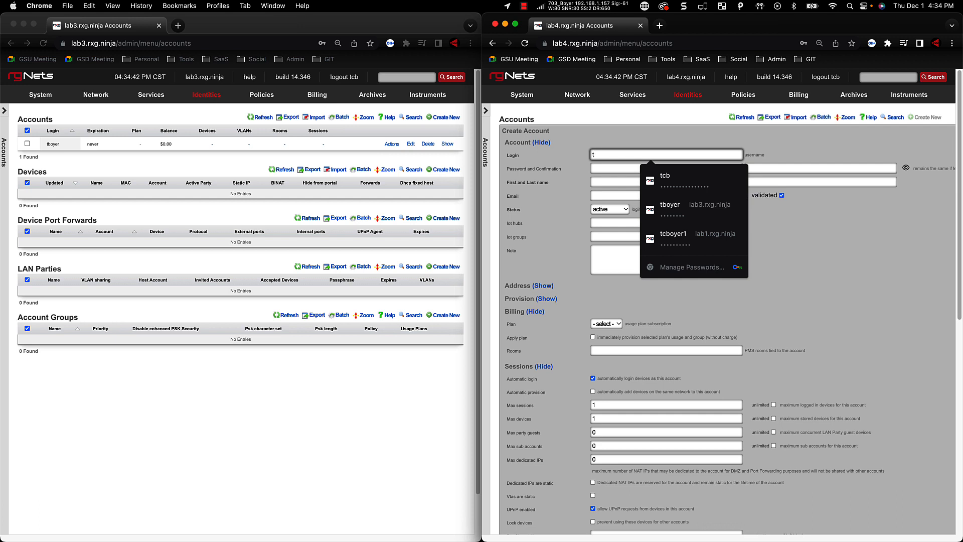
key(Tab)
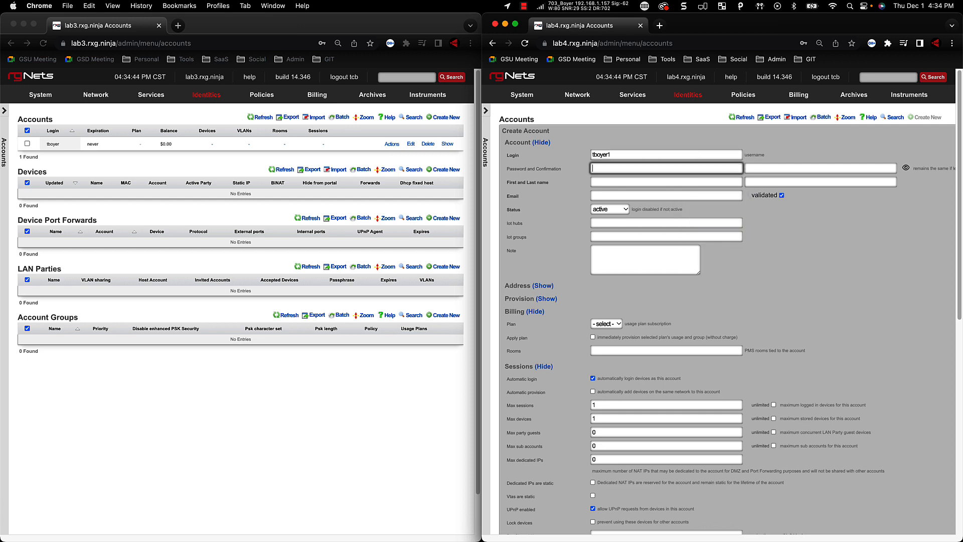
key(Tab)
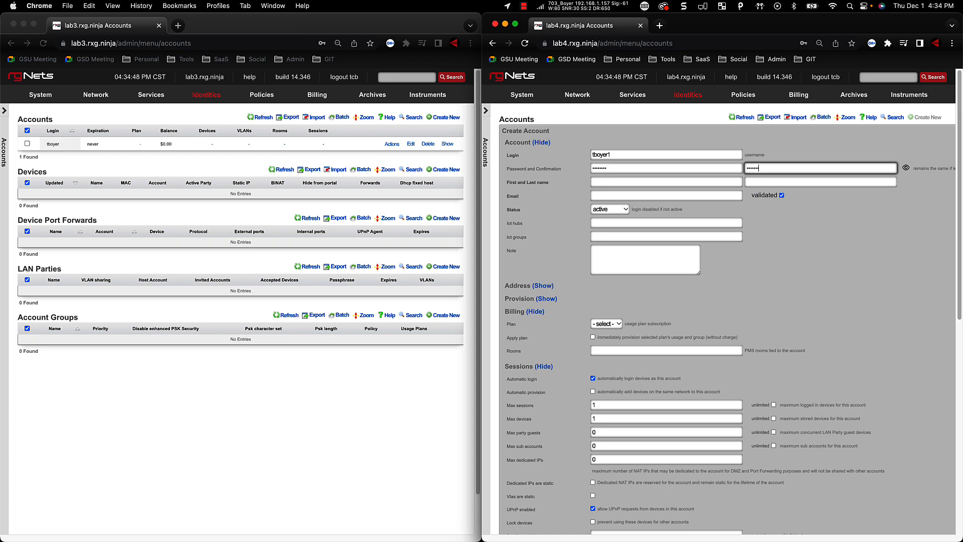
key(Tab)
key(Tab)
key(Tab)
text(test1@test.com)
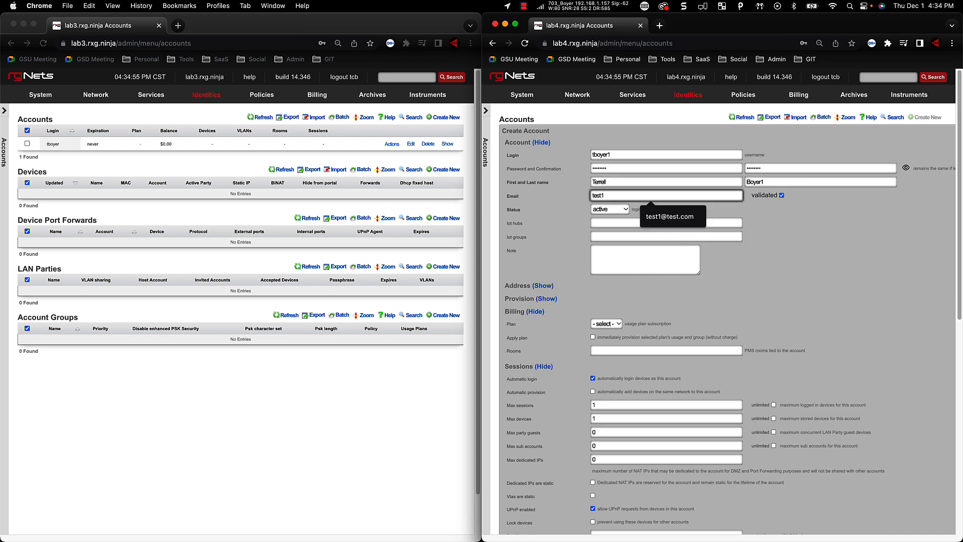
Enter the pre-shared key, create the account on lab4, and refresh the accounts list on lab3
key(Tab)
scroll(678, 286, down, 2)
scroll(653, 321, down, 4)
click(604, 353)
text(F@$$w0rd123!)
click(513, 500)
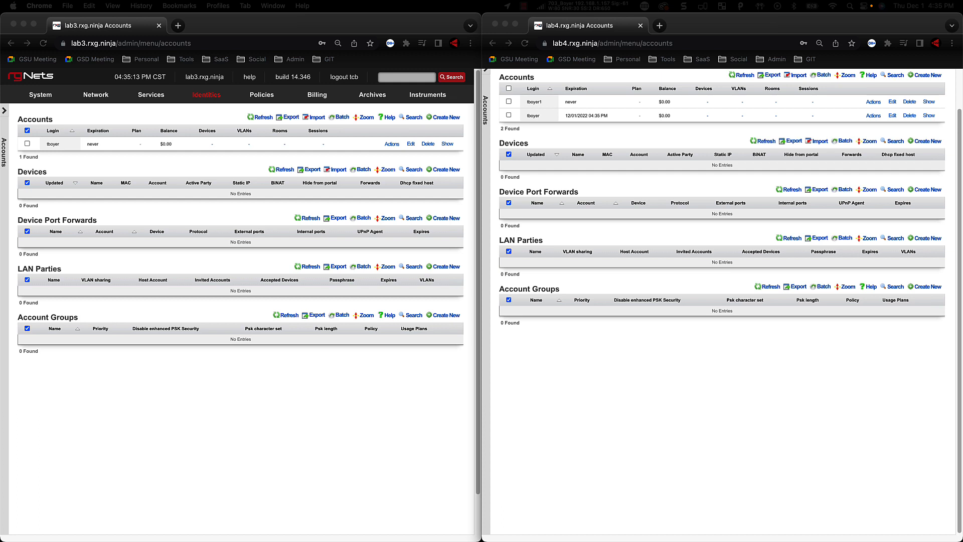
click(262, 116)
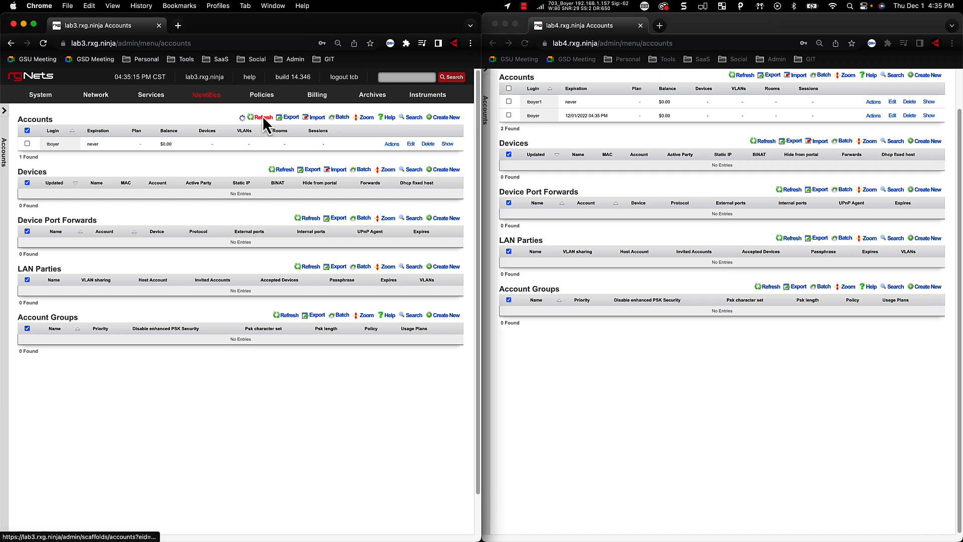
scroll(538, 213, up, 3)
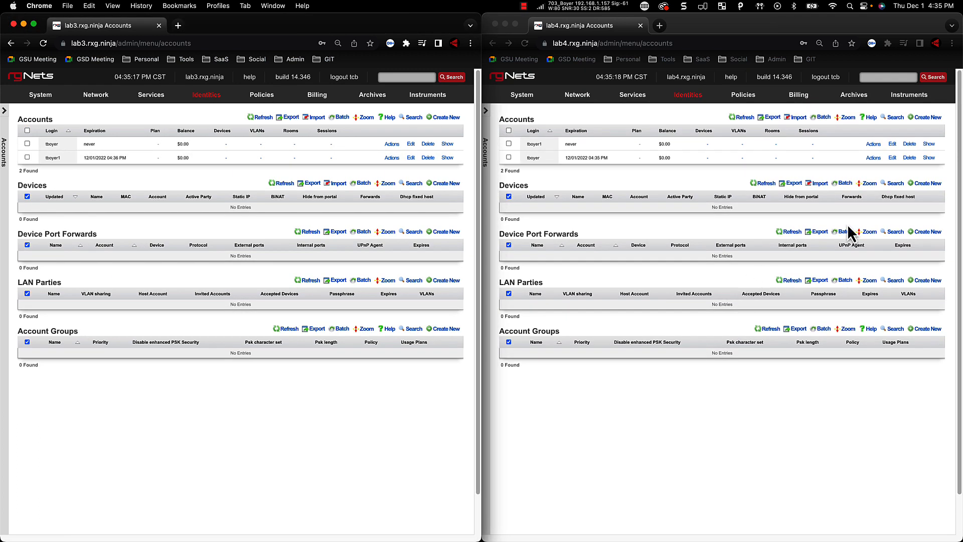
Delete the account that has an expiration date from lab4 and refresh the accounts list on lab3
click(911, 158)
click(814, 103)
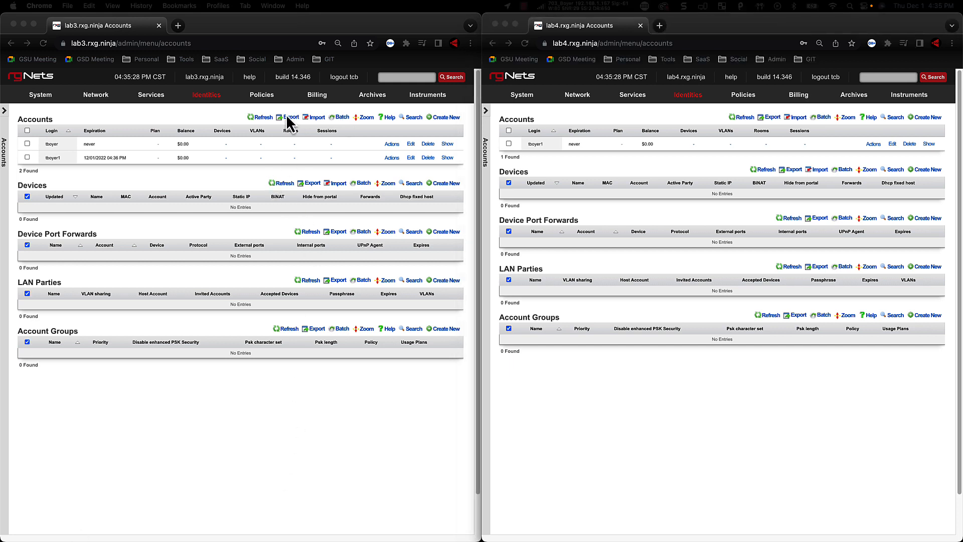
click(260, 121)
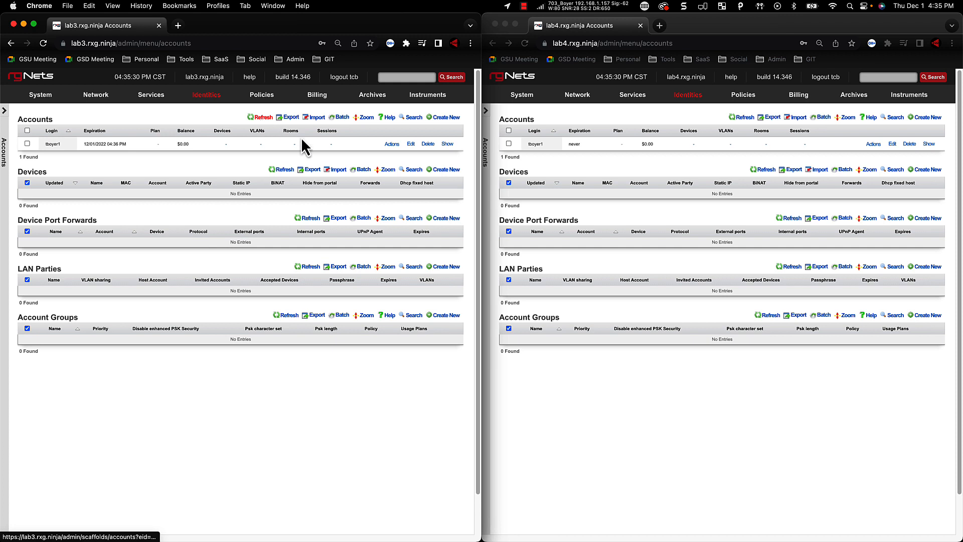
Delete the remaining account from lab3 and refresh the accounts list on lab4
click(428, 144)
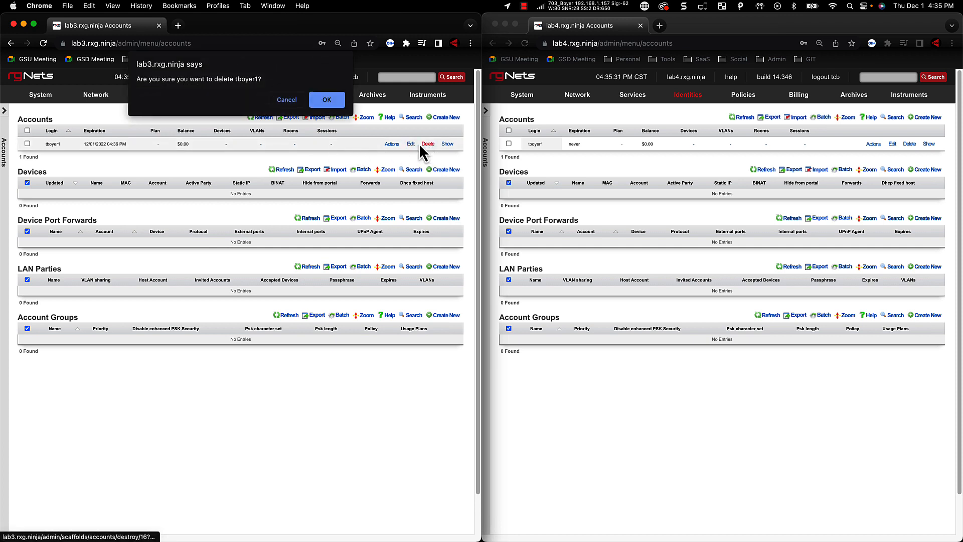
click(324, 99)
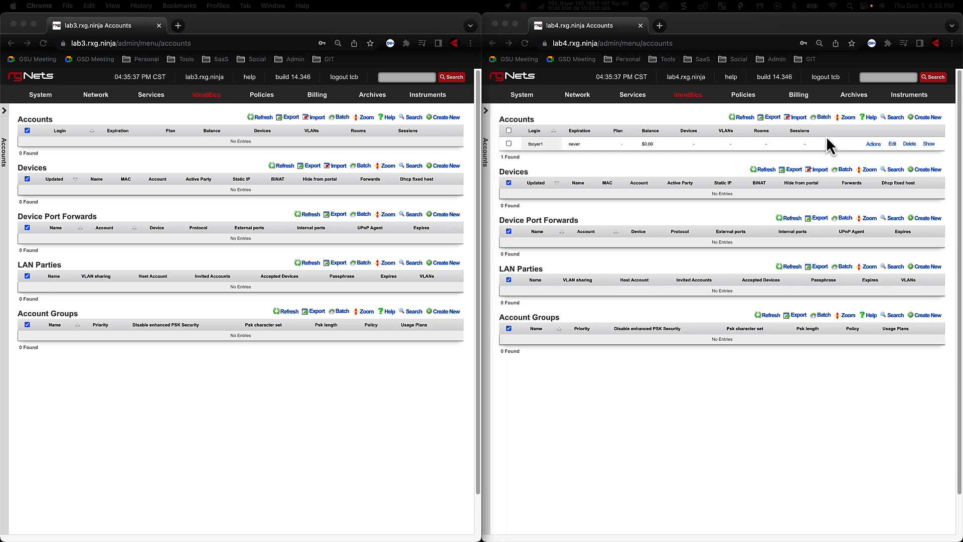
click(746, 121)
click(746, 118)
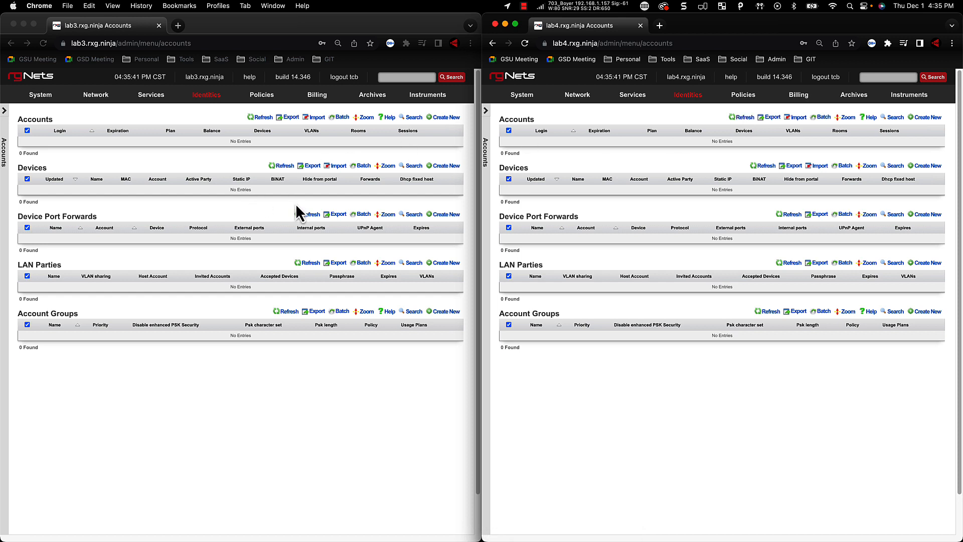
Open the Account Sync backend script for editing on lab3 and examine the fields listed under sync_columns
click(143, 100)
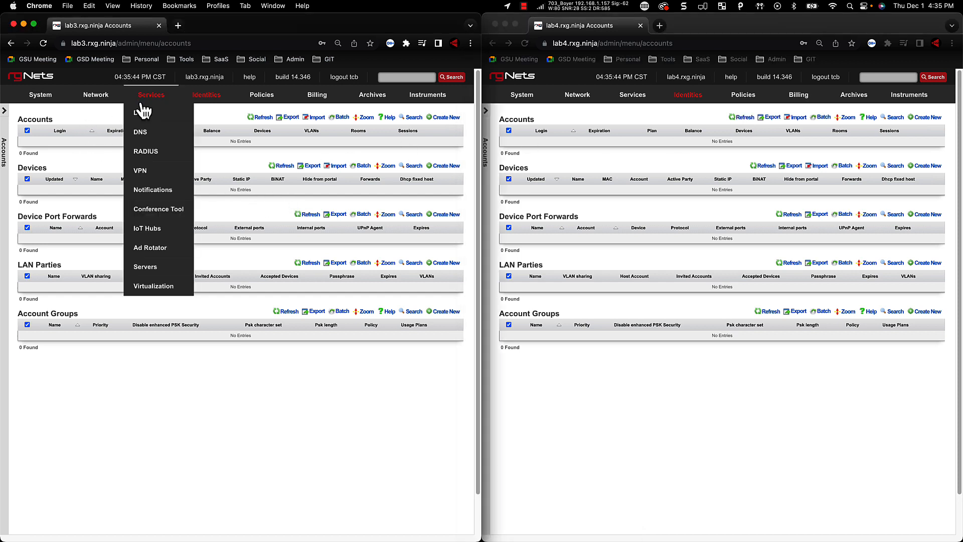
click(146, 197)
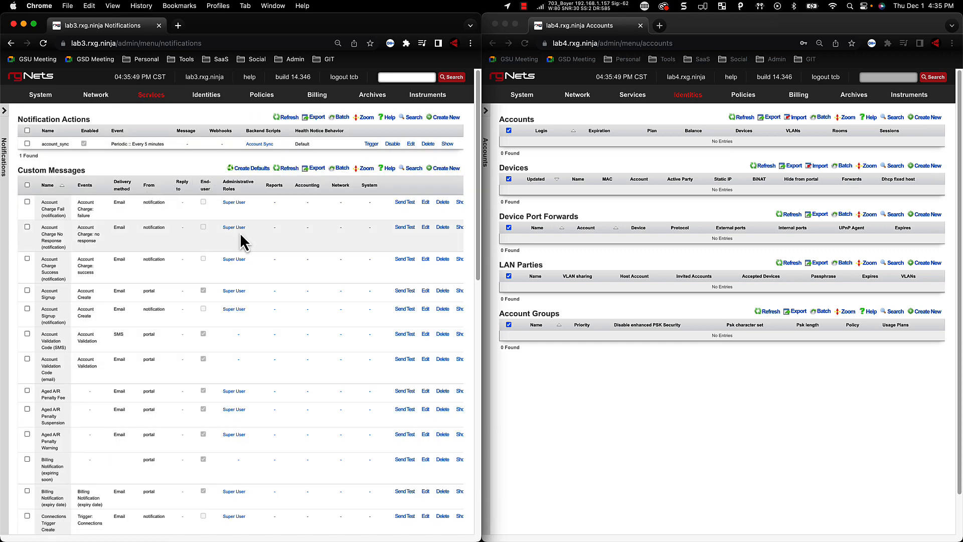
scroll(248, 301, down, 15)
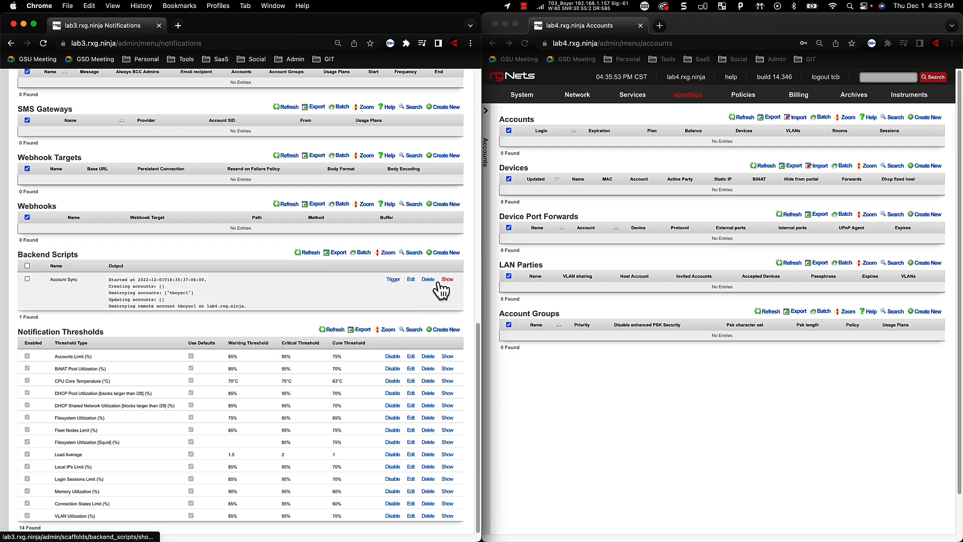
click(411, 280)
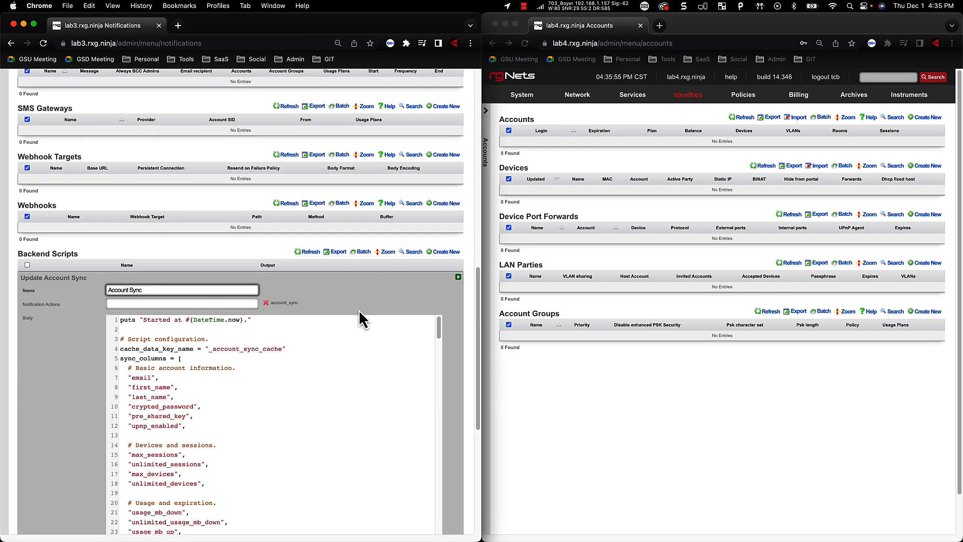
scroll(360, 321, down, 2)
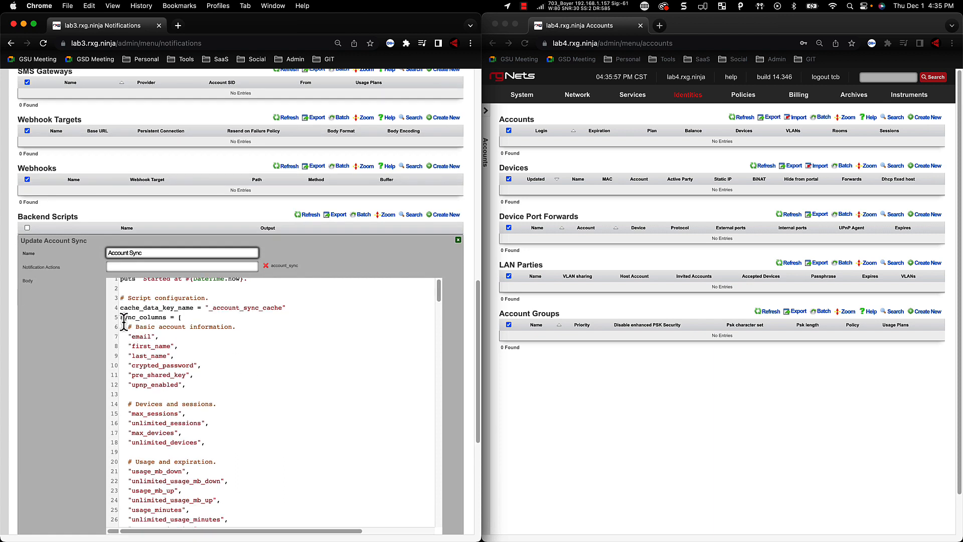
drag(123, 318, 241, 495)
scroll(239, 442, down, 2)
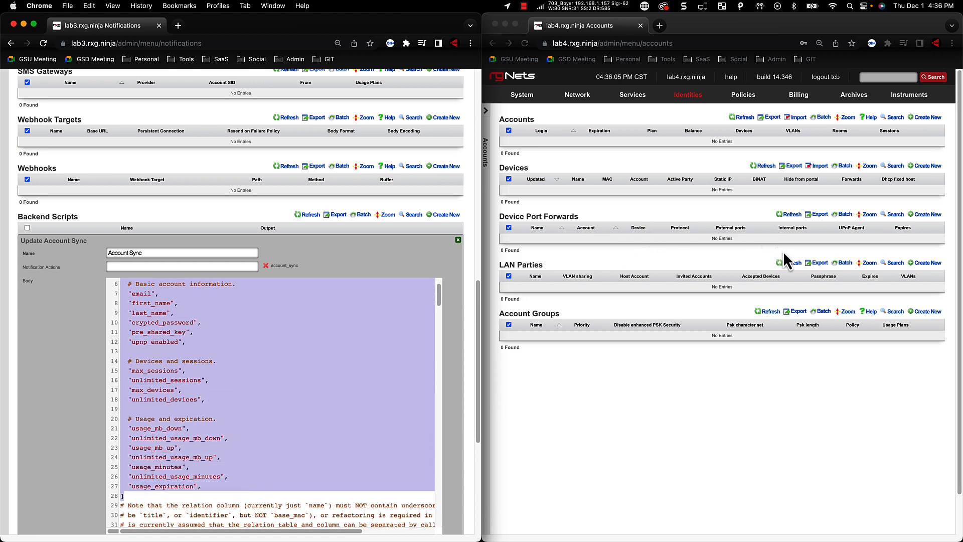
Start another account on lab4 and fill in its login, password and confirmation, first and last name, and e-mail
click(925, 120)
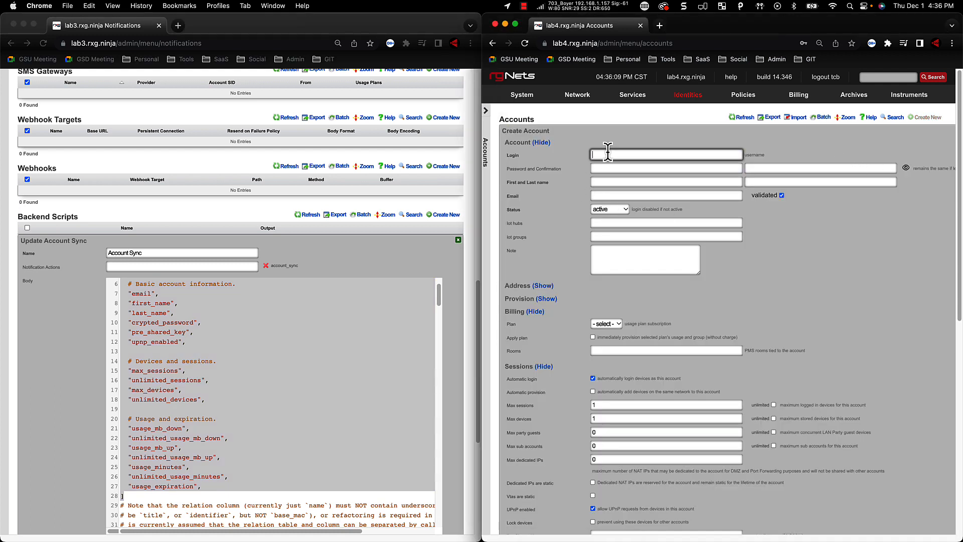
click(609, 153)
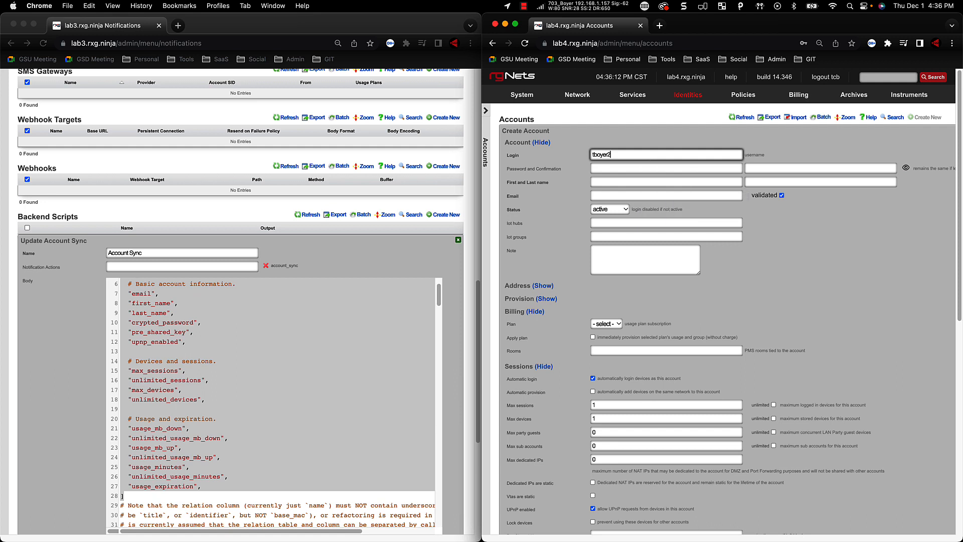
key(Tab)
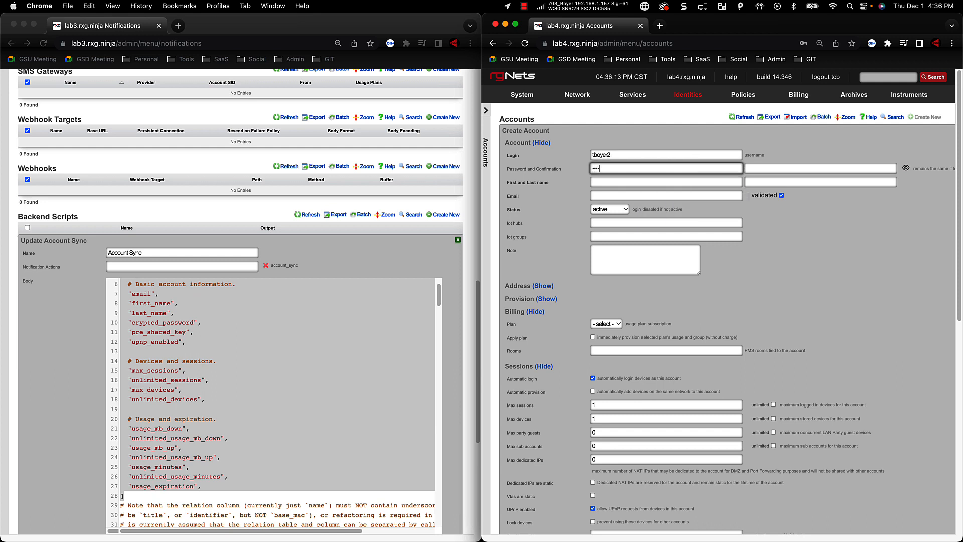
key(Tab)
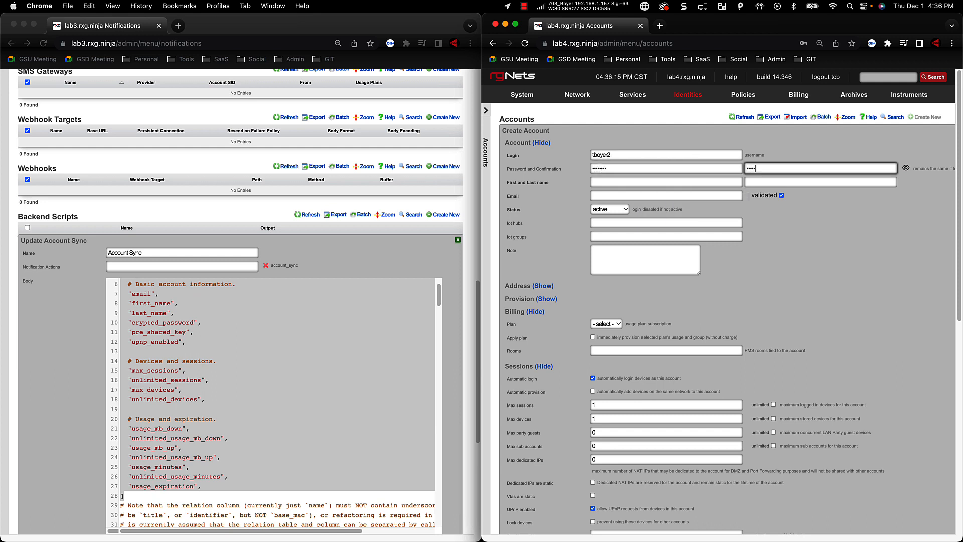
text(•)
key(Tab)
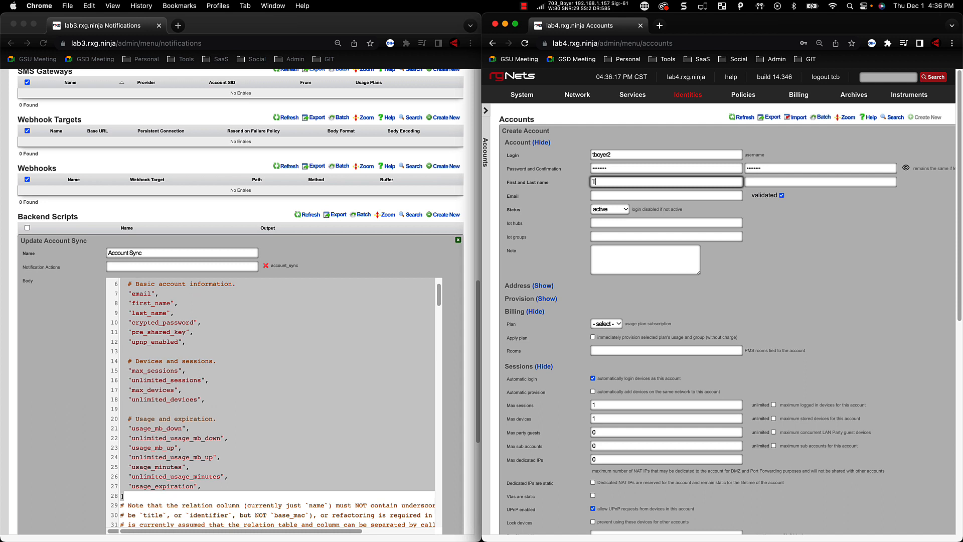
key(Tab)
text(Boyer)
key(Tab)
text(test2)
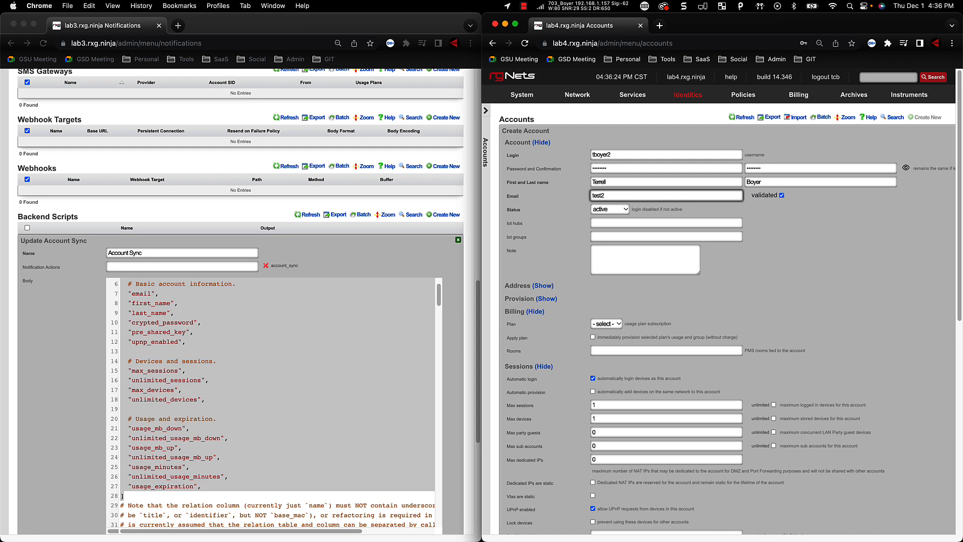
key(Tab)
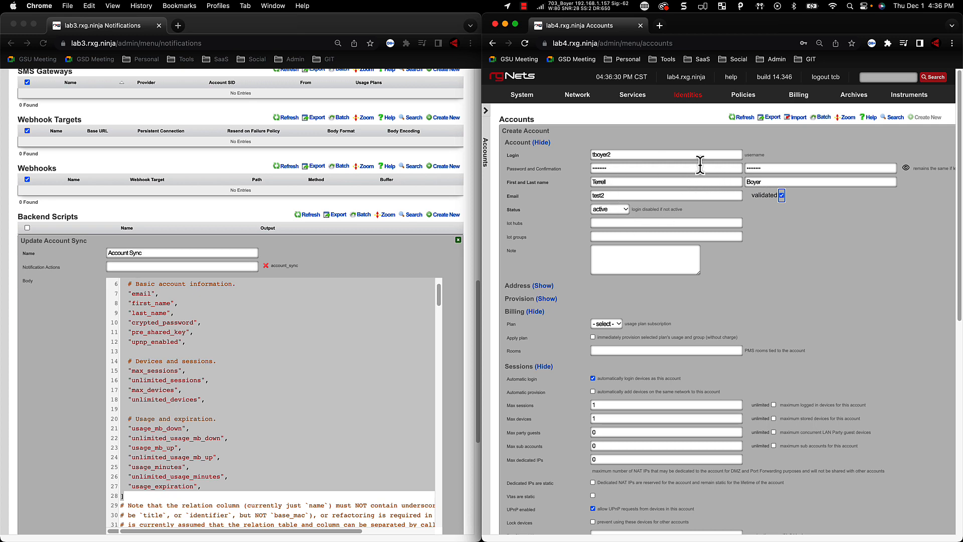
Compare the pre-shared key, max sessions and max devices fields of the new account form with the script's sync_columns
scroll(184, 341, down, 1)
scroll(673, 445, down, 1)
scroll(662, 452, down, 3)
click(621, 502)
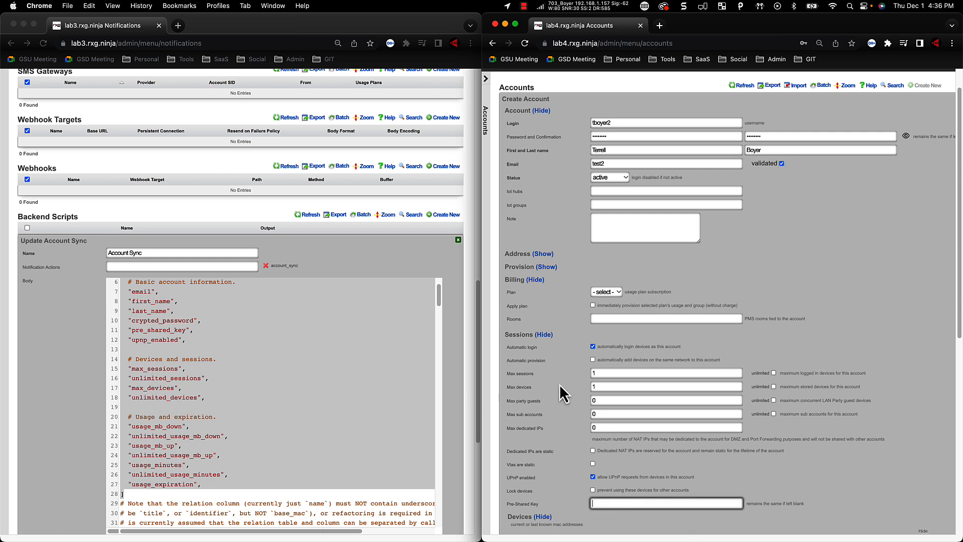
click(610, 373)
click(593, 387)
scroll(273, 414, down, 3)
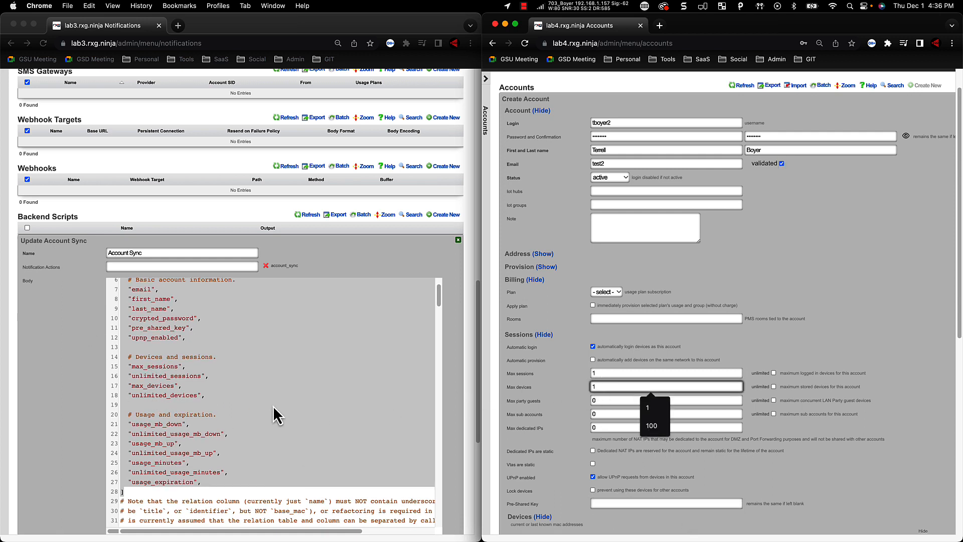
scroll(575, 361, up, 1)
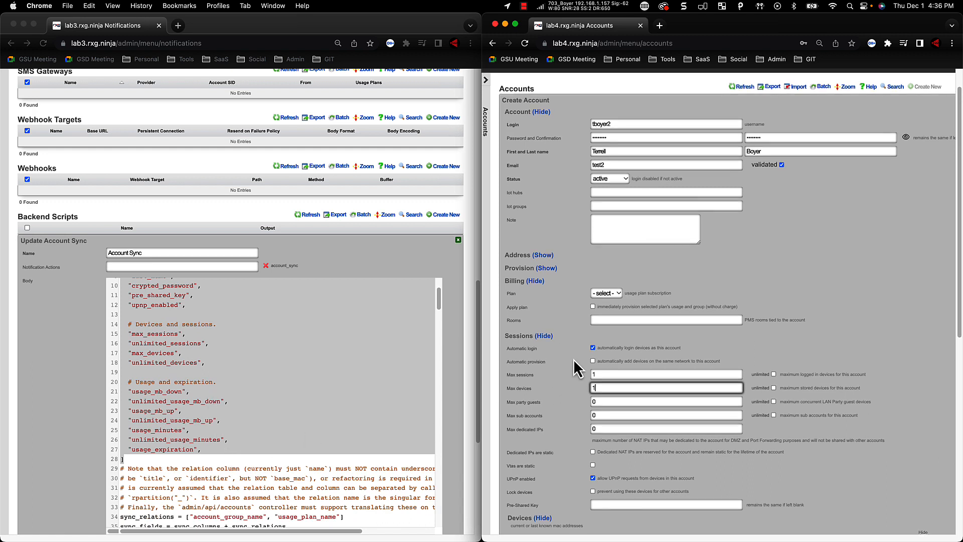
Show the Provision settings of the new account form and compare time, quotas and expiration with the script's usage columns
click(546, 272)
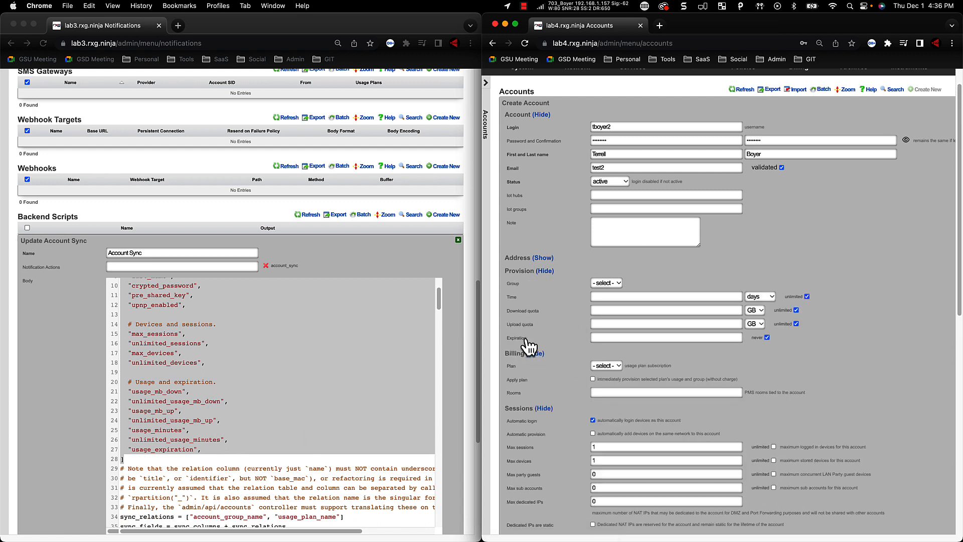
scroll(236, 449, down, 1)
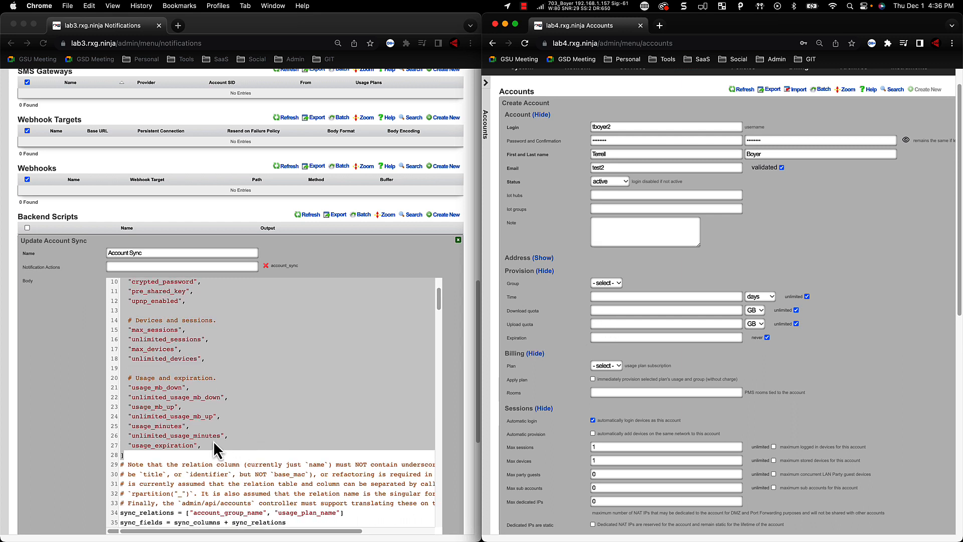
scroll(216, 451, down, 1)
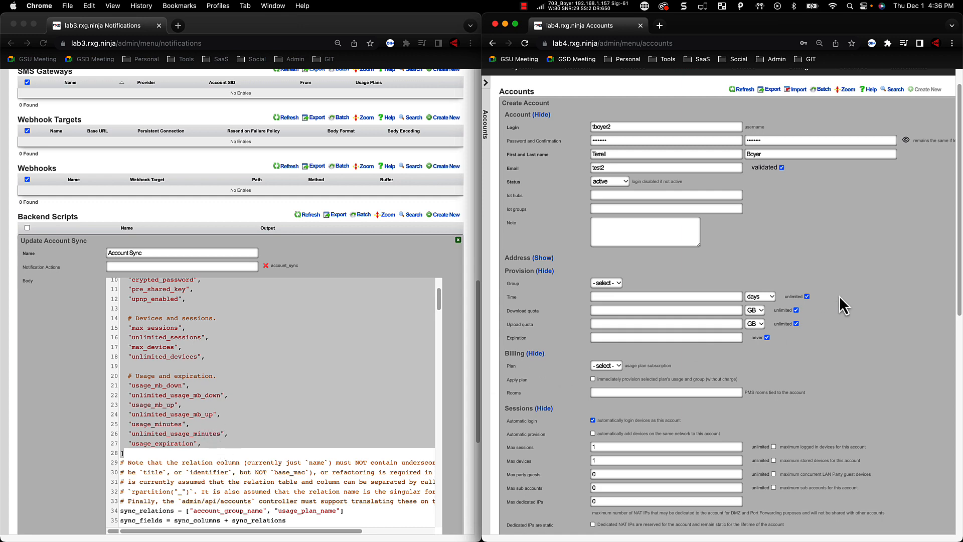
scroll(843, 304, up, 2)
scroll(586, 531, down, 10)
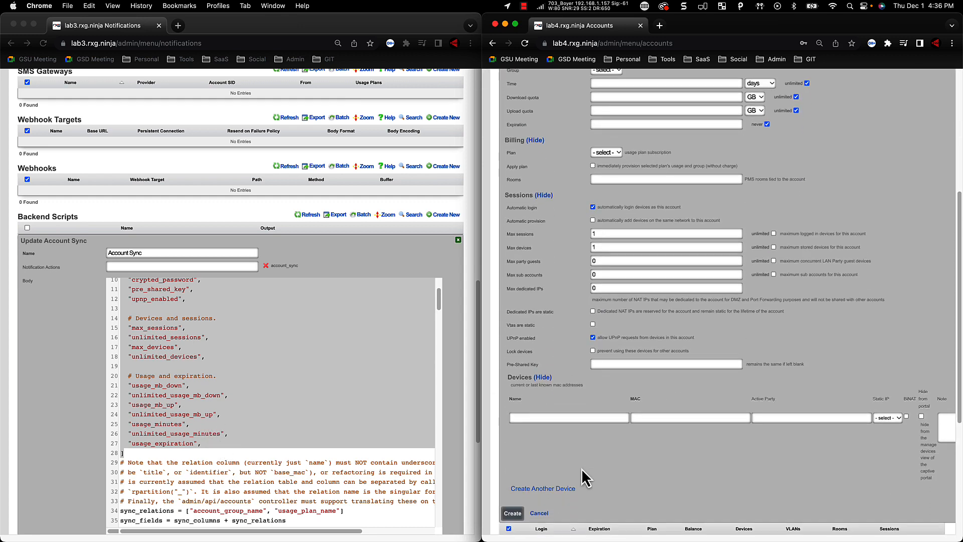
Discard the new account form on lab4 and close the Account Sync script on lab3 without changes
click(539, 486)
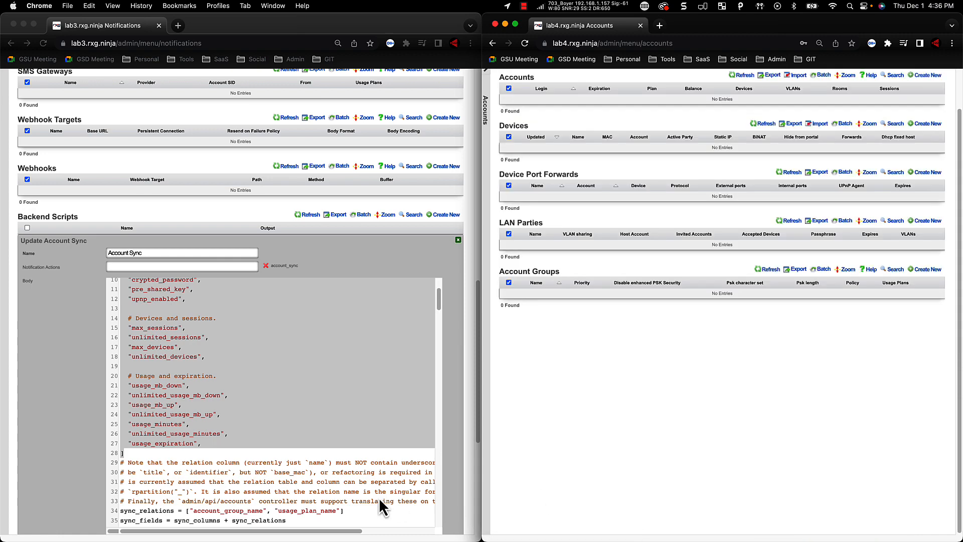
scroll(271, 497, down, 10)
scroll(201, 499, down, 10)
scroll(45, 485, down, 5)
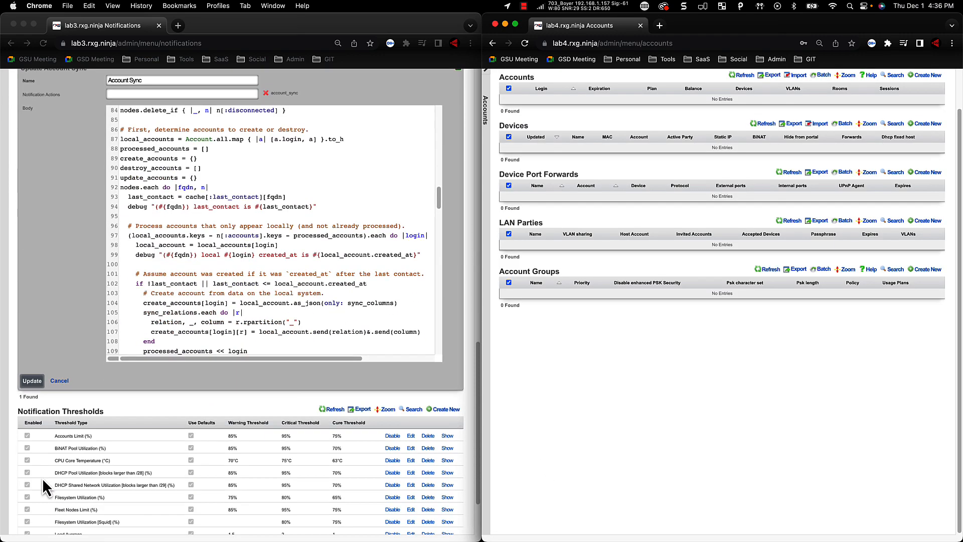
click(60, 381)
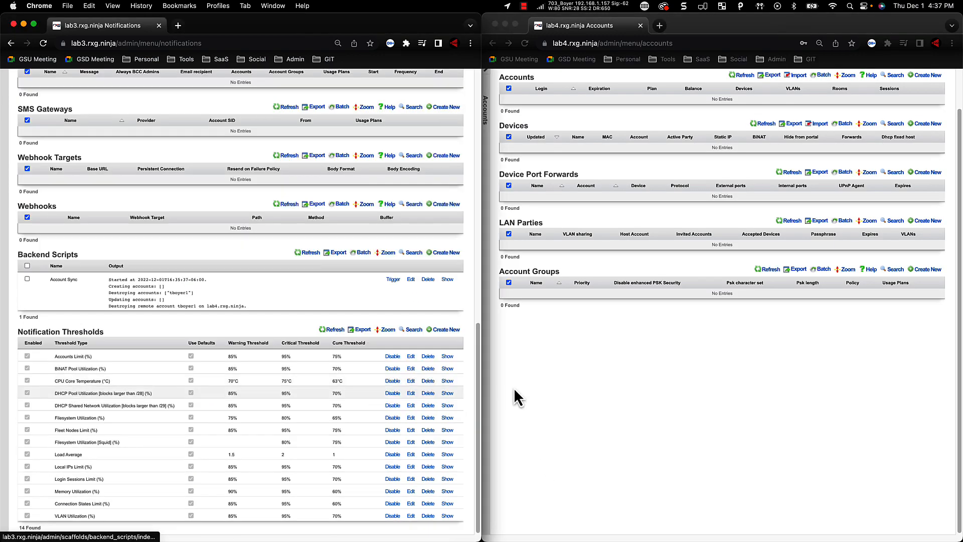
scroll(779, 366, up, 2)
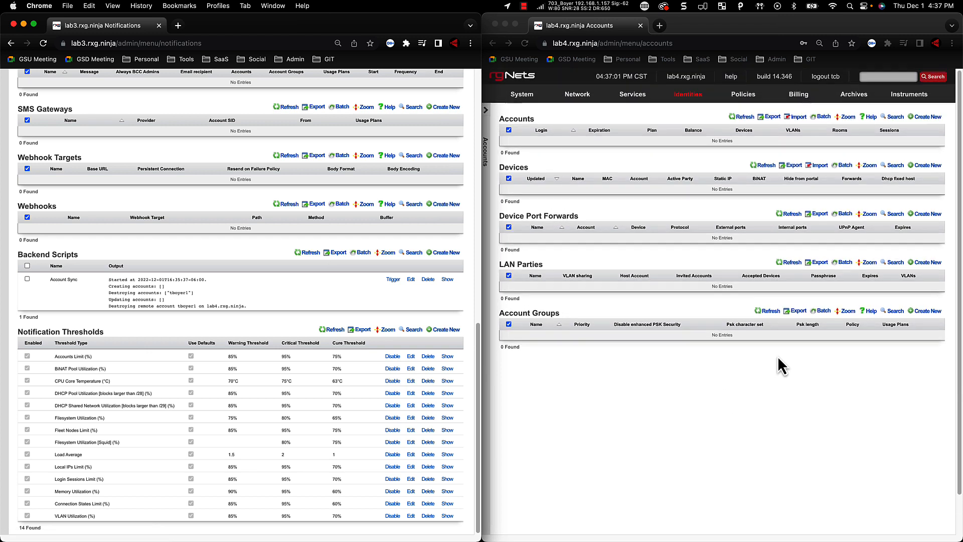
click(772, 118)
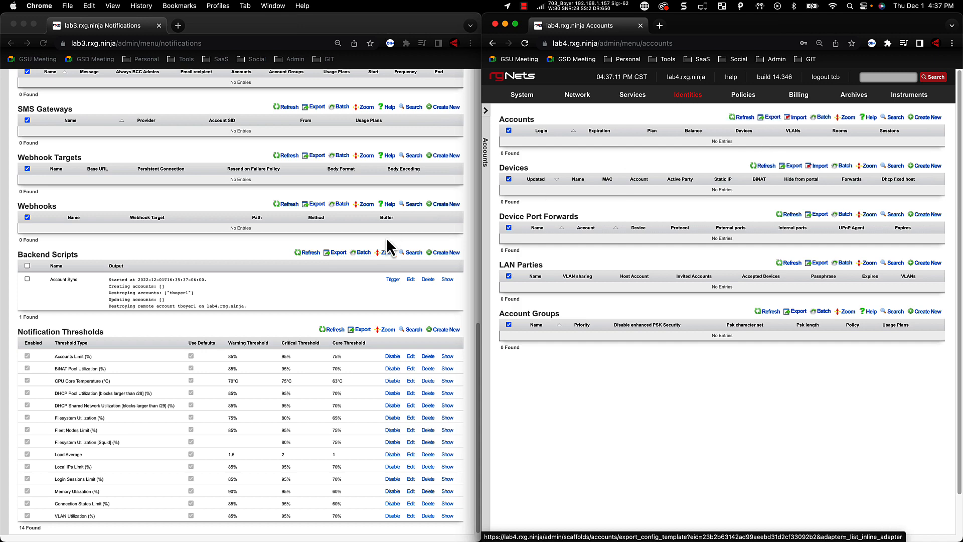
scroll(379, 275, up, 15)
scroll(376, 281, up, 2)
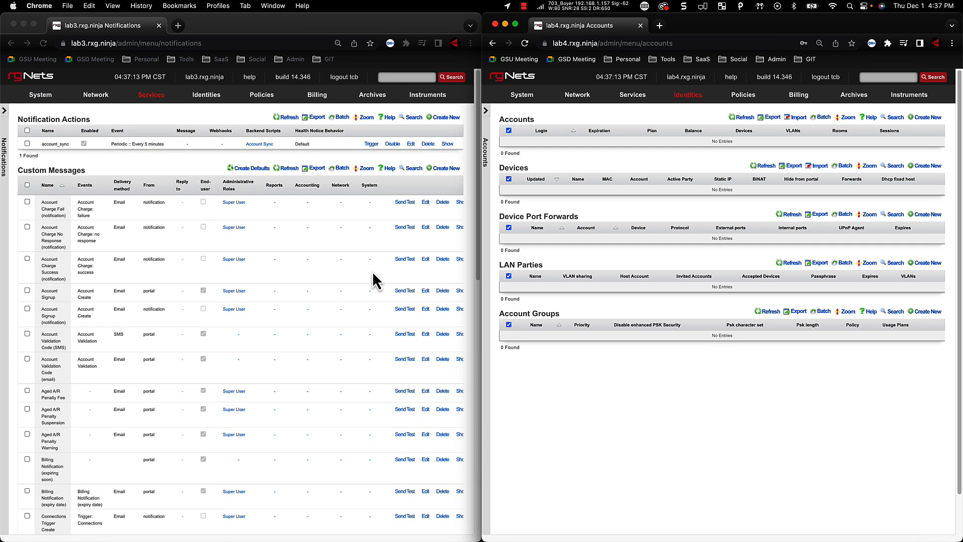